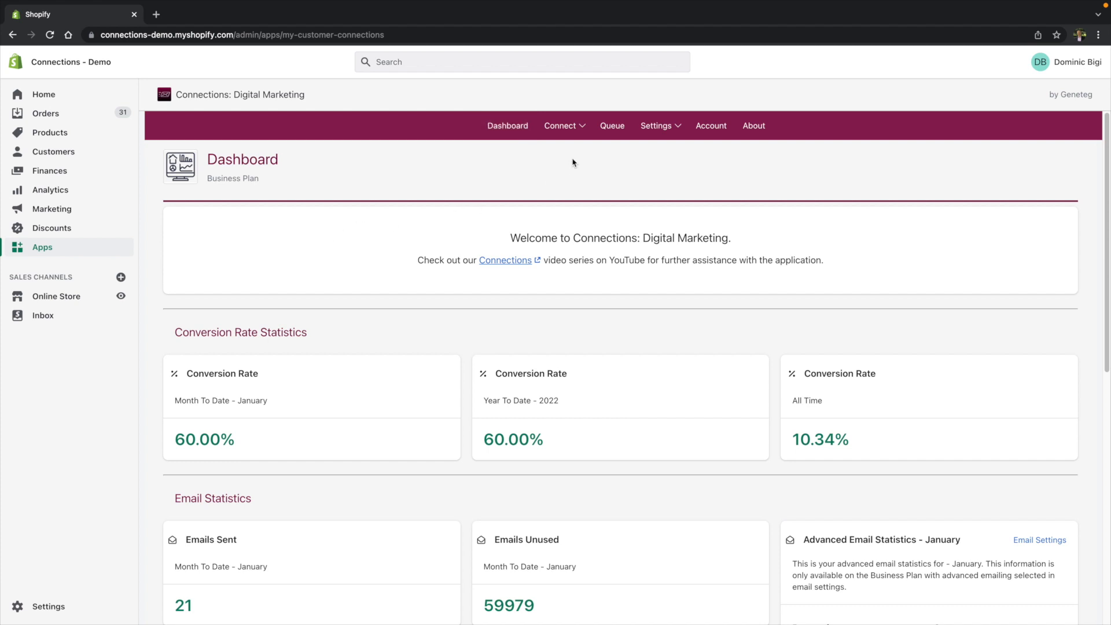
# Step: Open the Product Sale connection page and choose the 4 / burgandy variant of the VANS Authentic Lo Pro shoe
pyautogui.moveTo(578, 140)
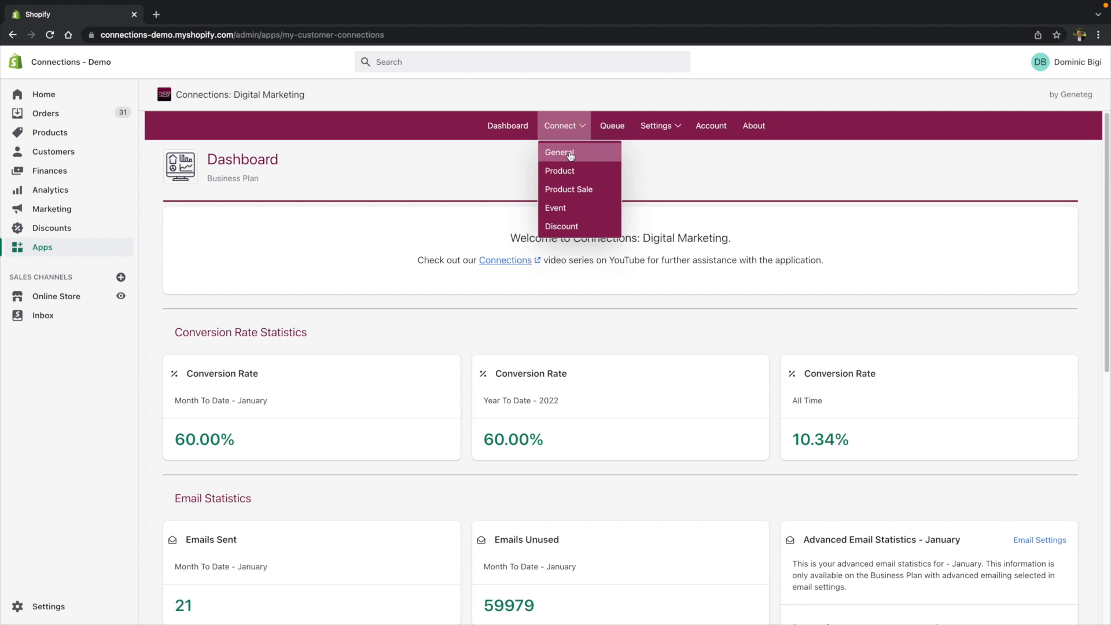
pyautogui.click(576, 187)
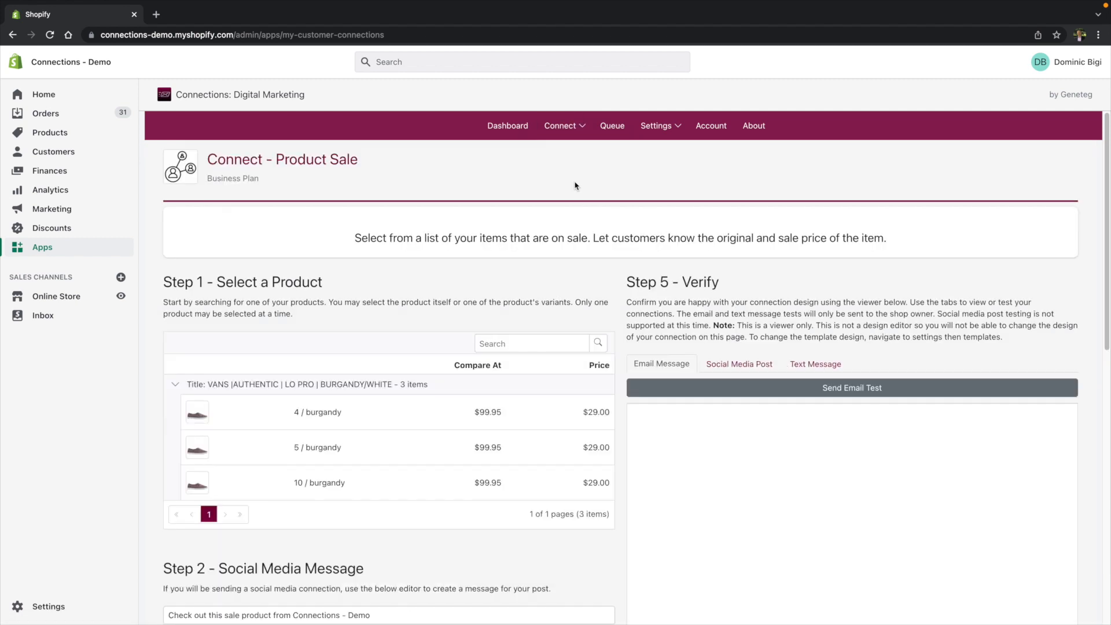
pyautogui.scroll(-5, 472, 224)
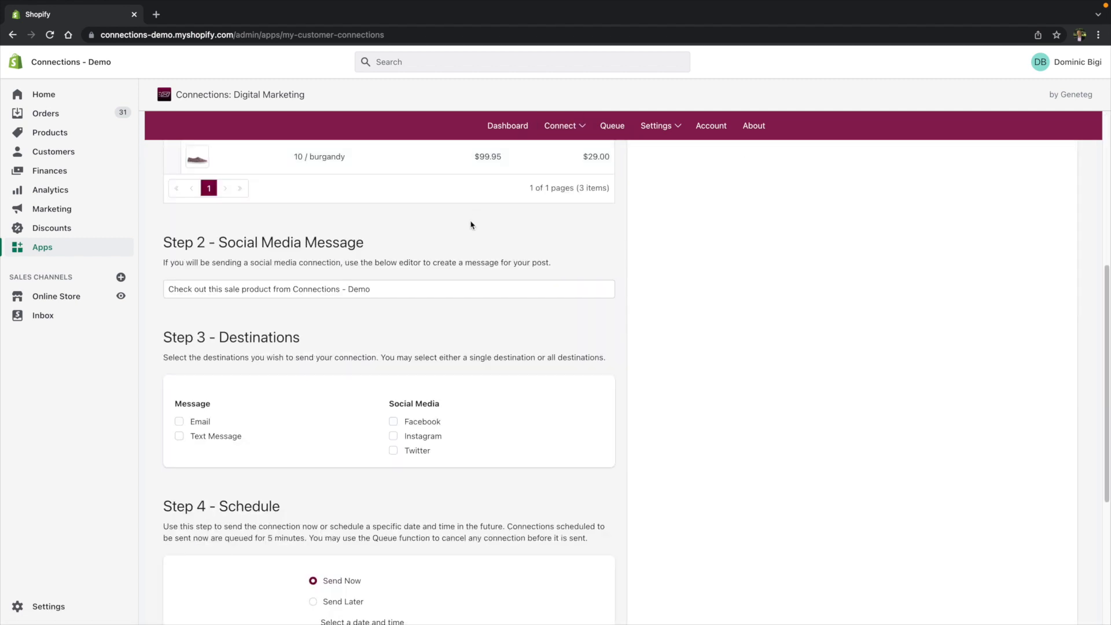
pyautogui.scroll(-1, 472, 224)
pyautogui.scroll(-4, 605, 308)
pyautogui.scroll(10, 566, 310)
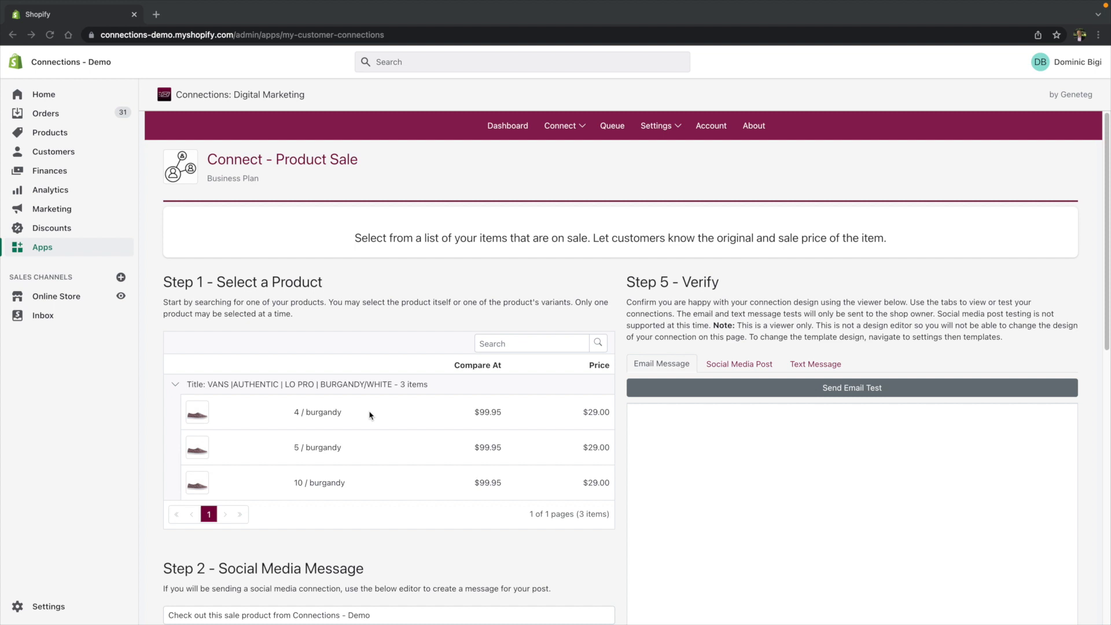
pyautogui.scroll(-1, 324, 408)
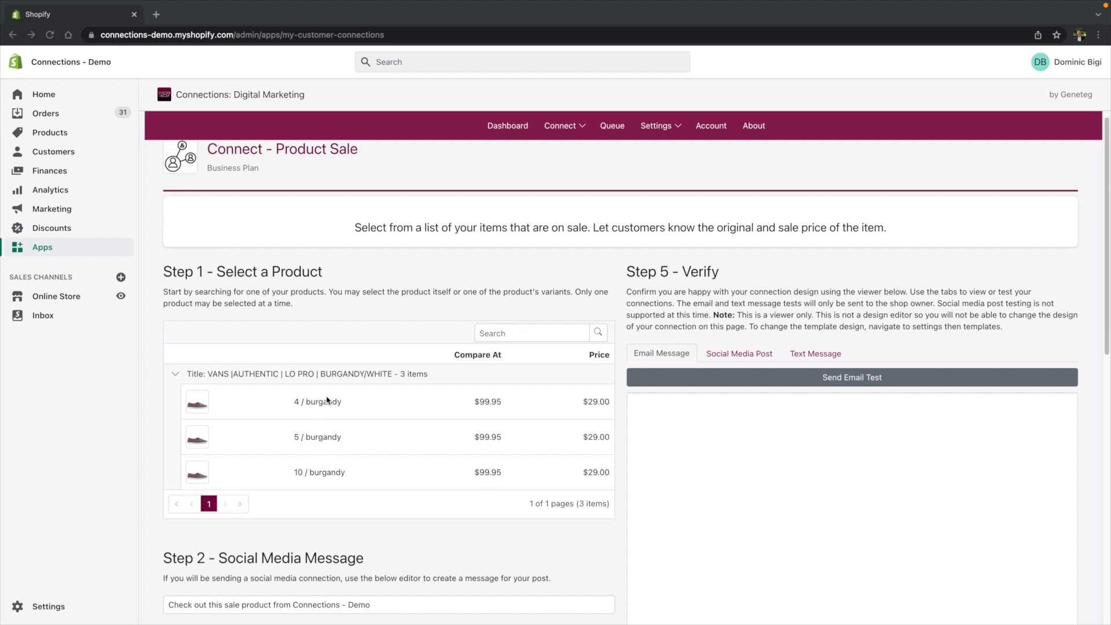
pyautogui.click(266, 404)
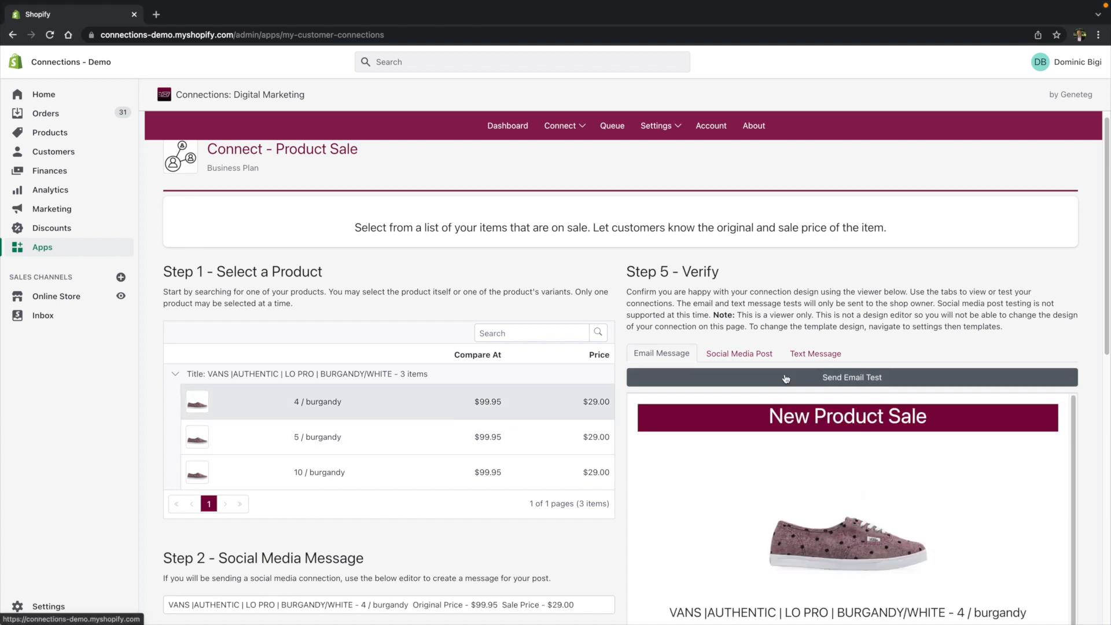
# Step: Examine the email preview of the sale connection, from its heading and product prices to the social links and footer
pyautogui.scroll(-1, 796, 382)
pyautogui.scroll(-2, 995, 402)
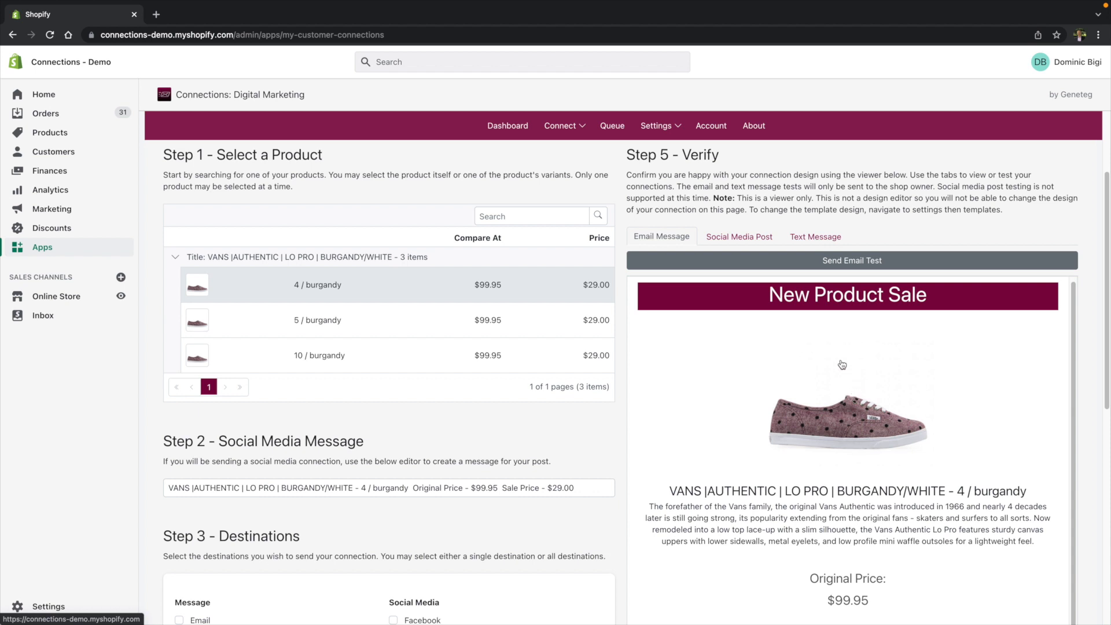
pyautogui.scroll(-2, 914, 499)
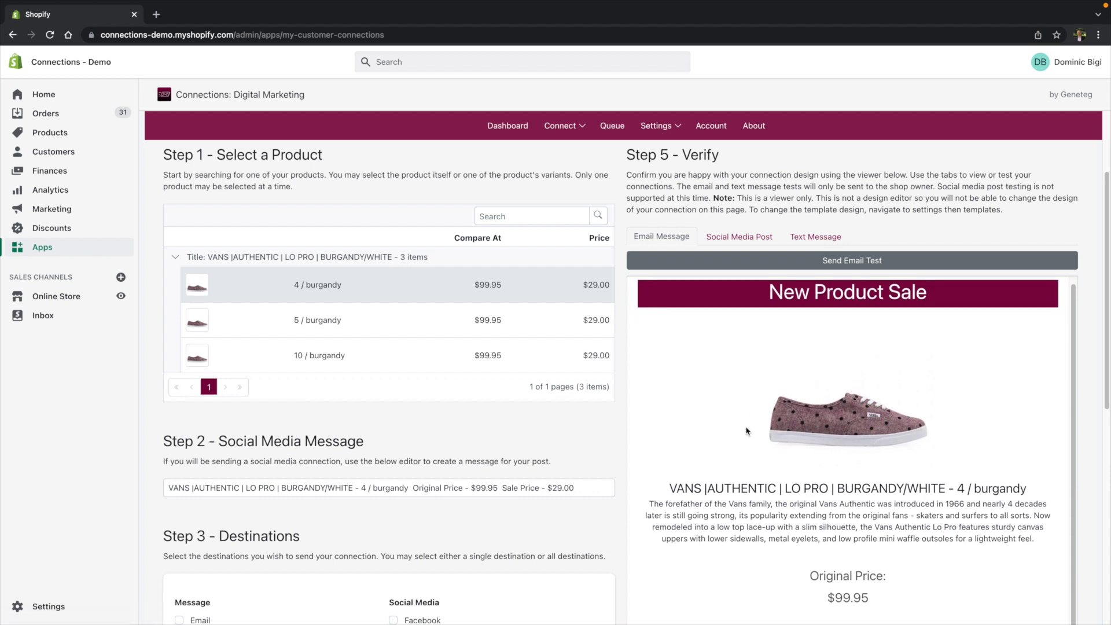
pyautogui.scroll(-4, 914, 499)
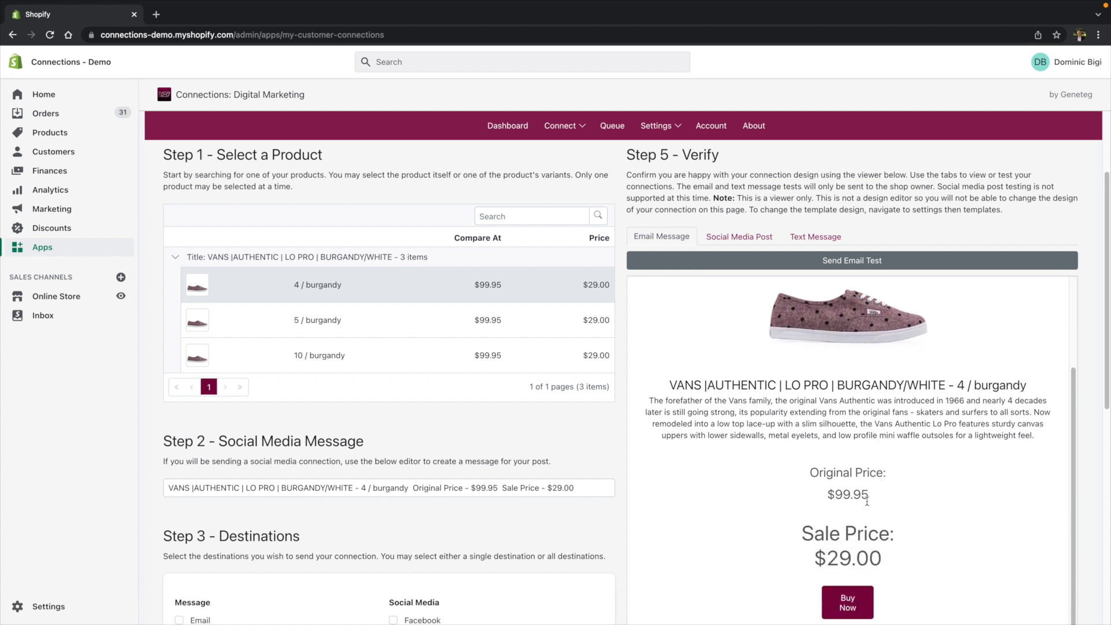
pyautogui.scroll(-2, 846, 508)
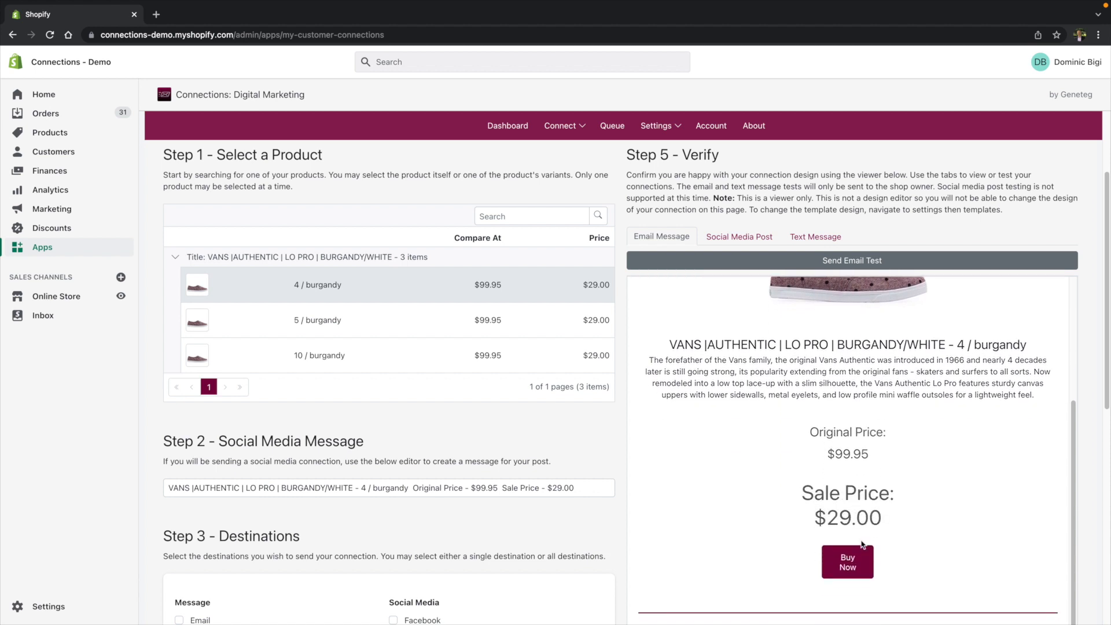
pyautogui.scroll(-5, 857, 536)
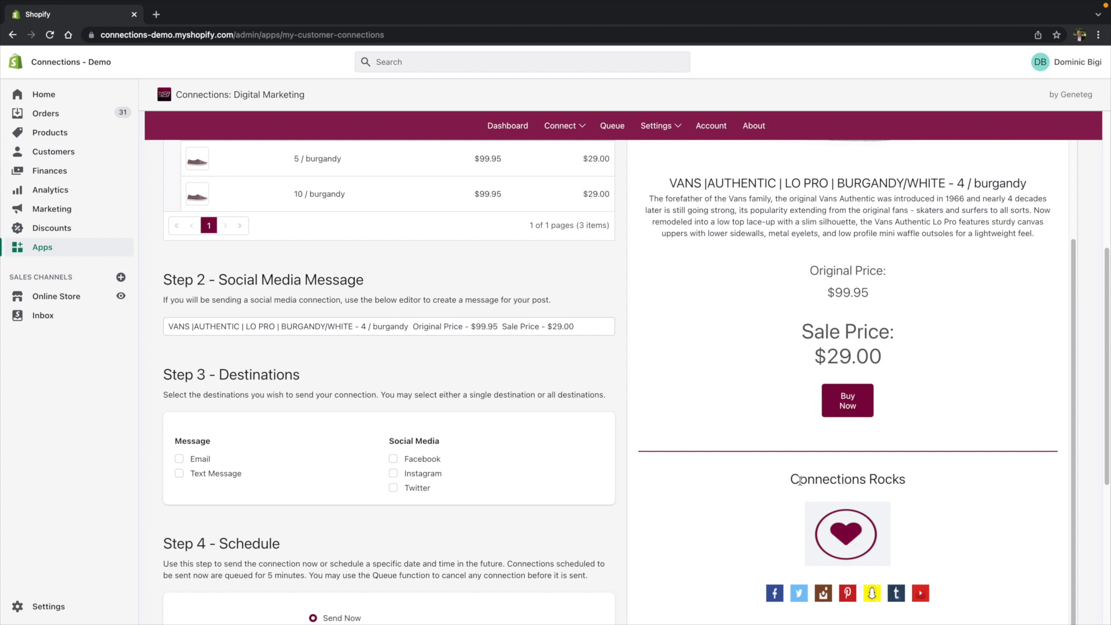
pyautogui.moveTo(792, 481); pyautogui.dragTo(880, 518)
pyautogui.scroll(-1, 881, 513)
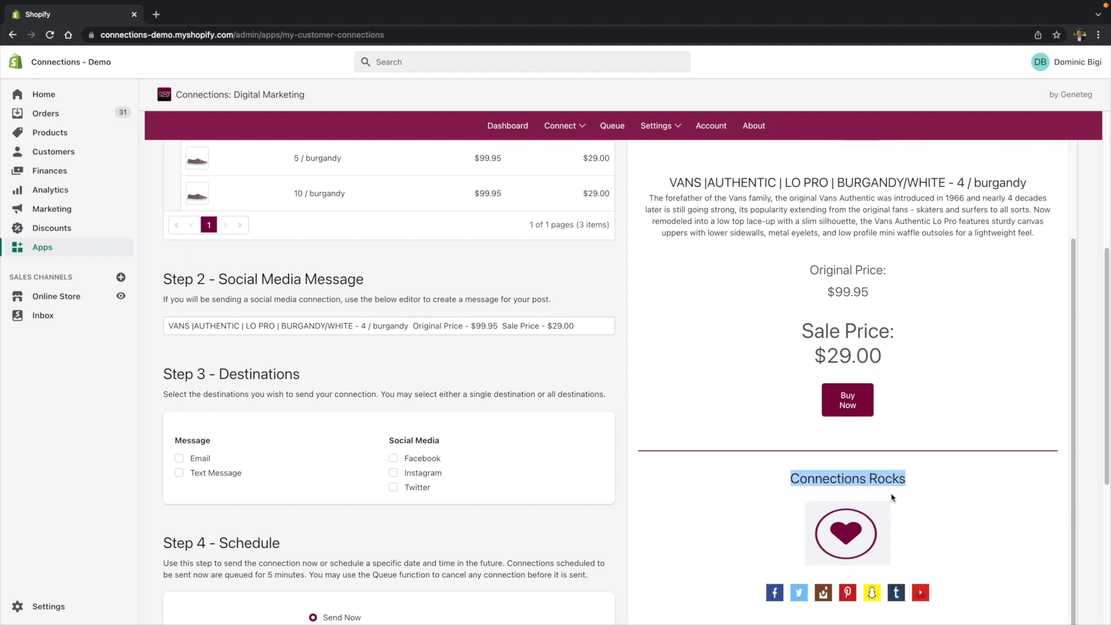
pyautogui.scroll(-3, 903, 509)
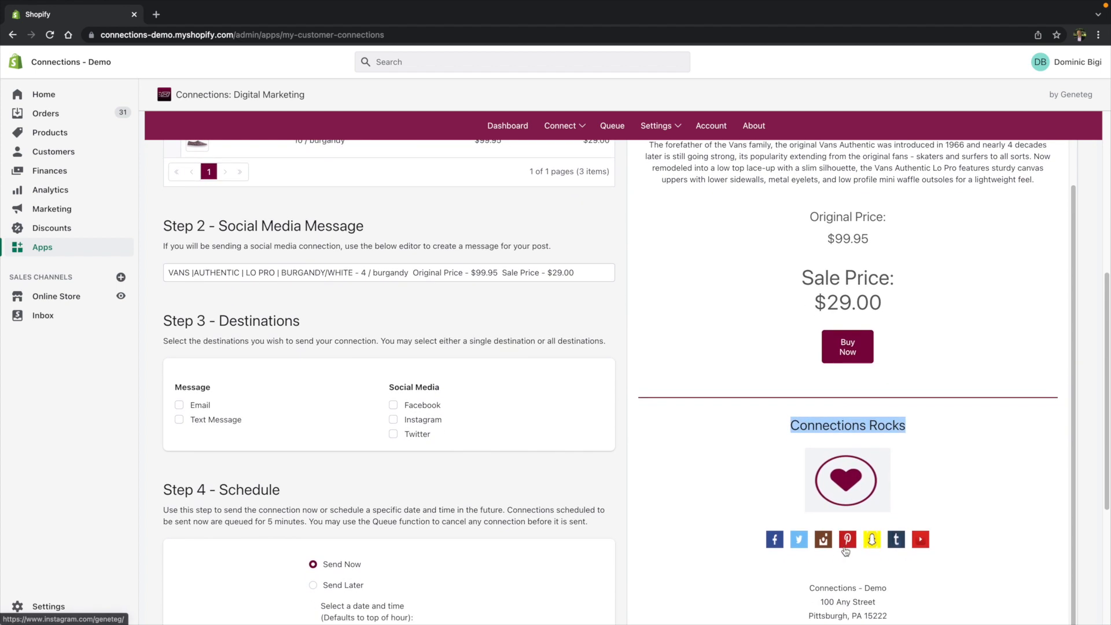
pyautogui.scroll(-1, 831, 550)
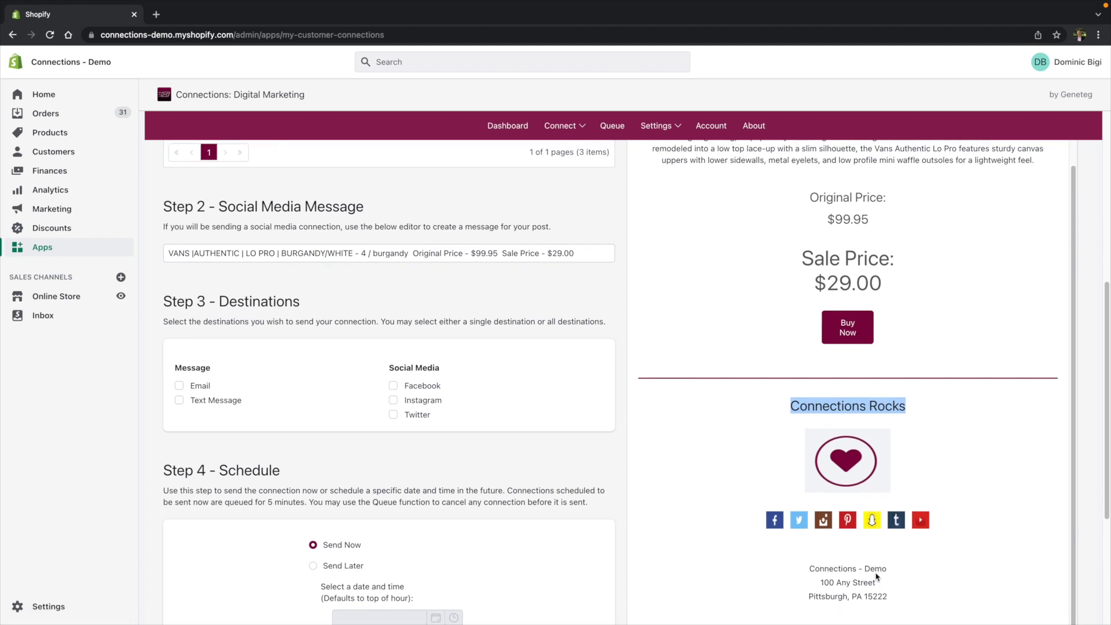
pyautogui.scroll(10, 898, 445)
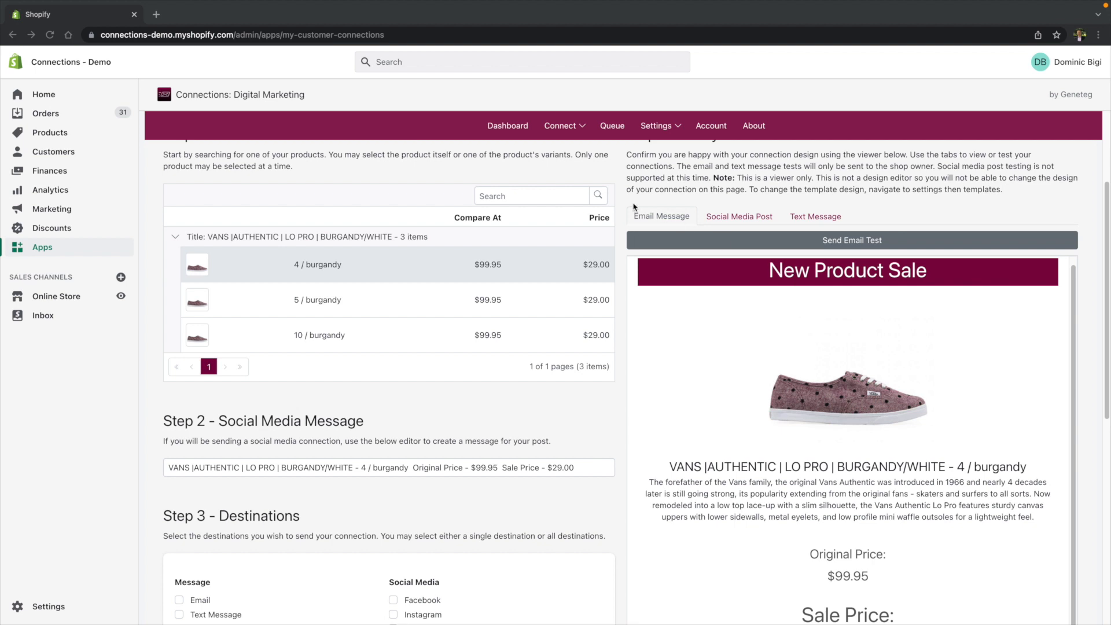
pyautogui.scroll(-1, 816, 327)
pyautogui.scroll(-1, 817, 327)
pyautogui.scroll(3, 810, 313)
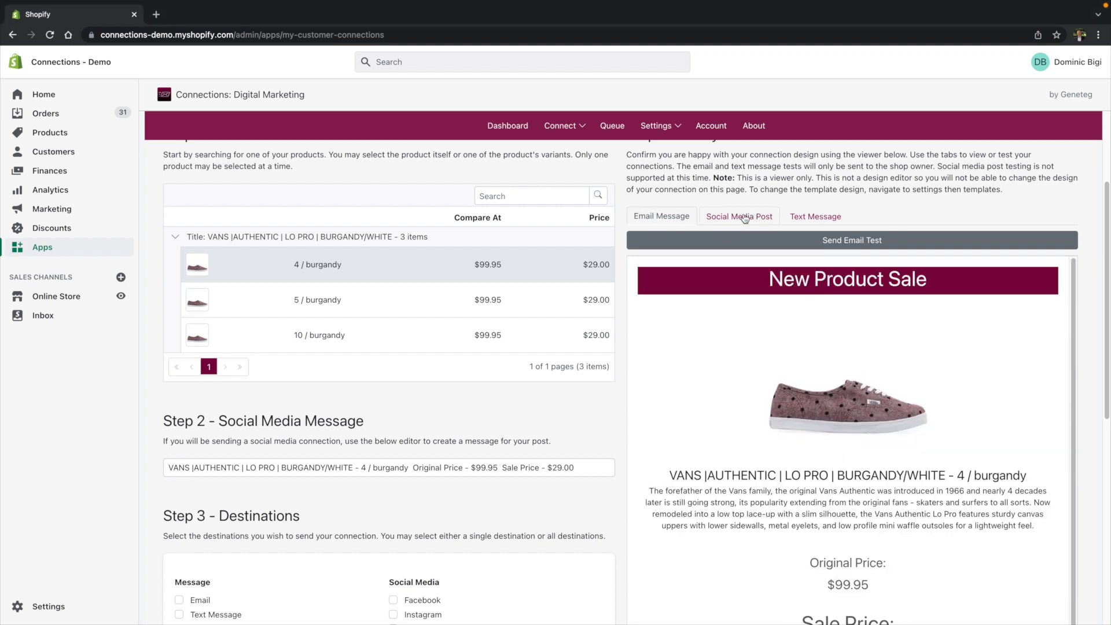
# Step: Check the text message and social media post previews, including the message line above the post's image
pyautogui.click(744, 218)
pyautogui.scroll(3, 823, 309)
pyautogui.scroll(-3, 860, 340)
pyautogui.click(828, 231)
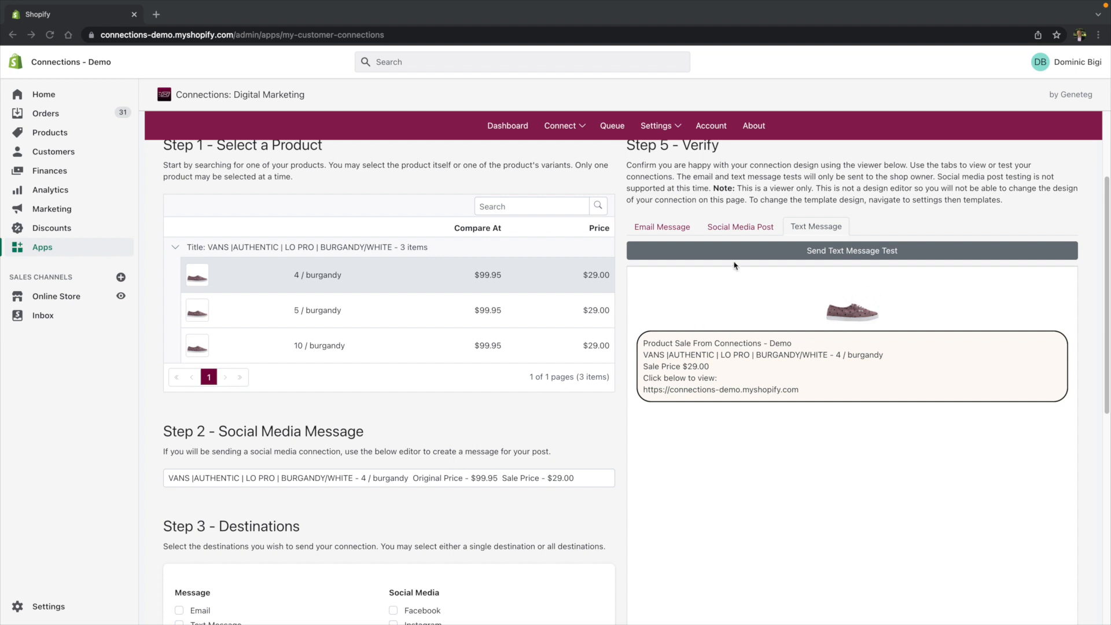
pyautogui.click(741, 227)
pyautogui.click(759, 227)
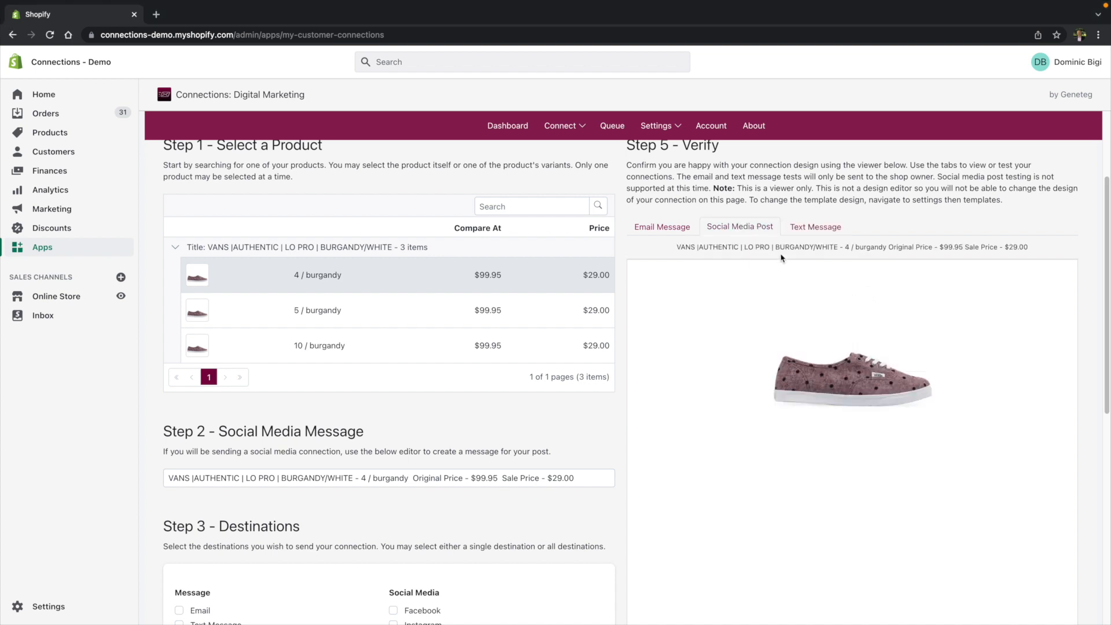
pyautogui.moveTo(688, 248); pyautogui.dragTo(1023, 253)
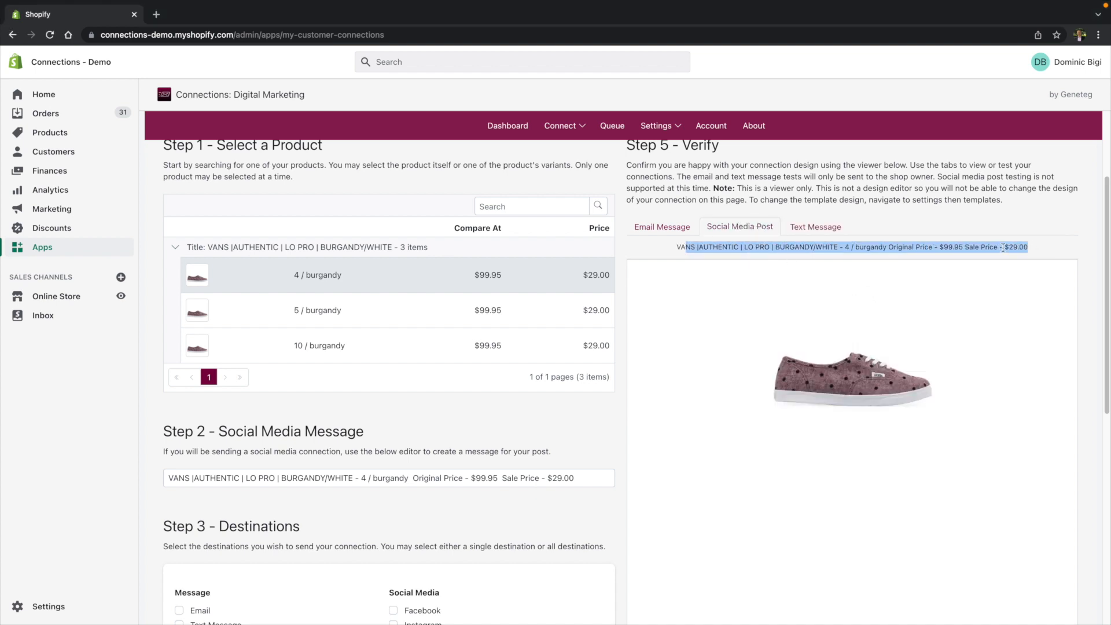
# Step: Replace the social media message with "New Product Sale"
pyautogui.click(604, 477)
pyautogui.moveTo(595, 477); pyautogui.dragTo(162, 480)
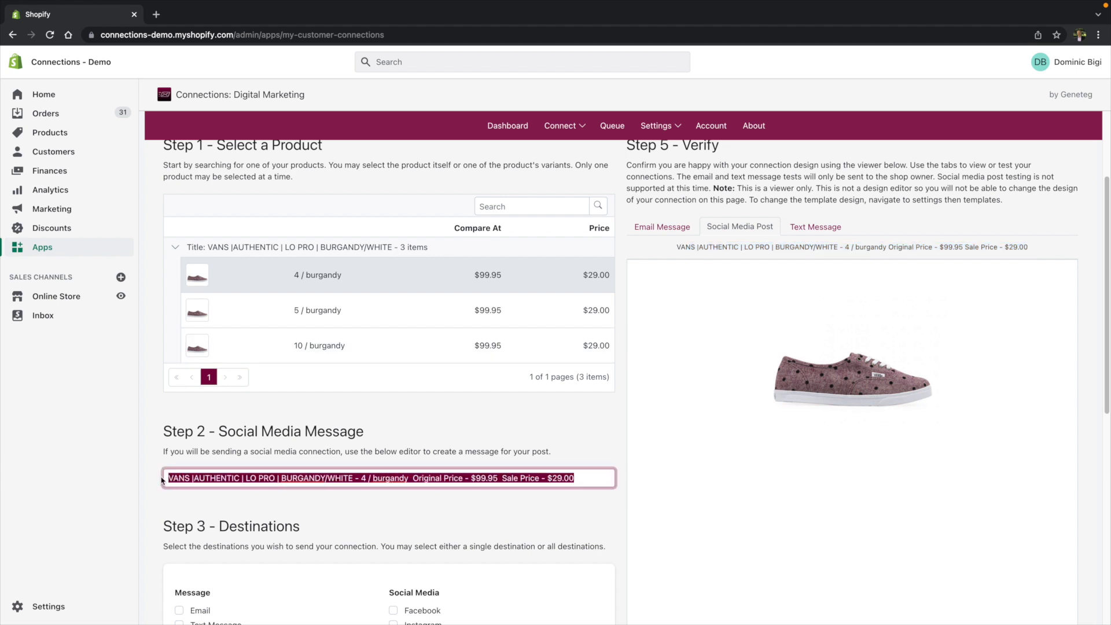
pyautogui.write('New')
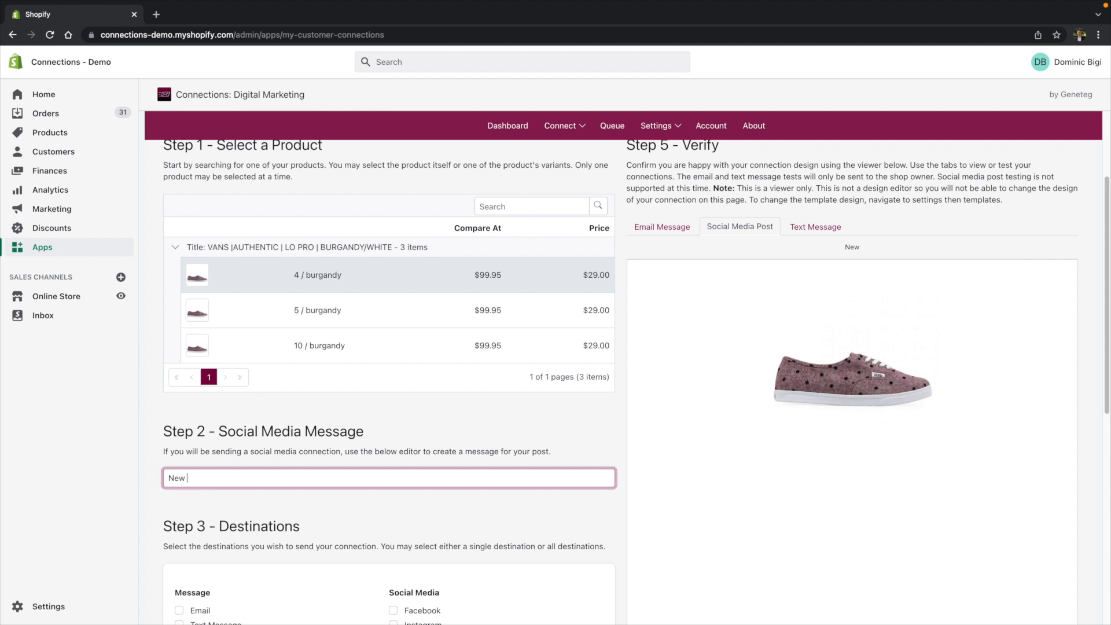
pyautogui.write(' Product Sale')
pyautogui.scroll(-1, 328, 344)
pyautogui.scroll(-2, 326, 343)
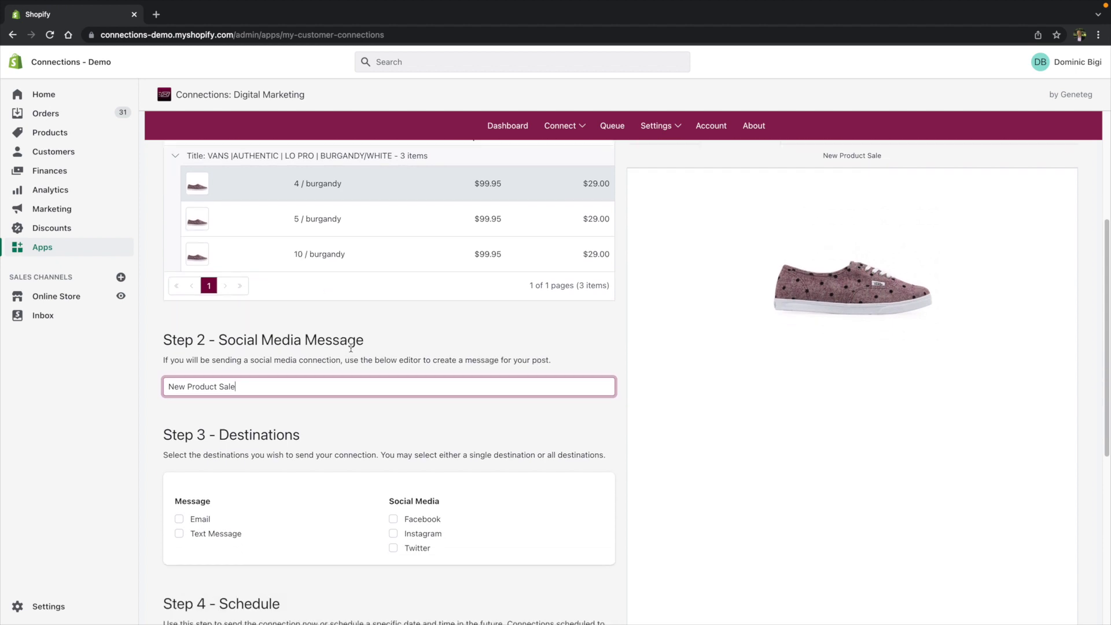
pyautogui.scroll(4, 425, 356)
pyautogui.scroll(-2, 321, 454)
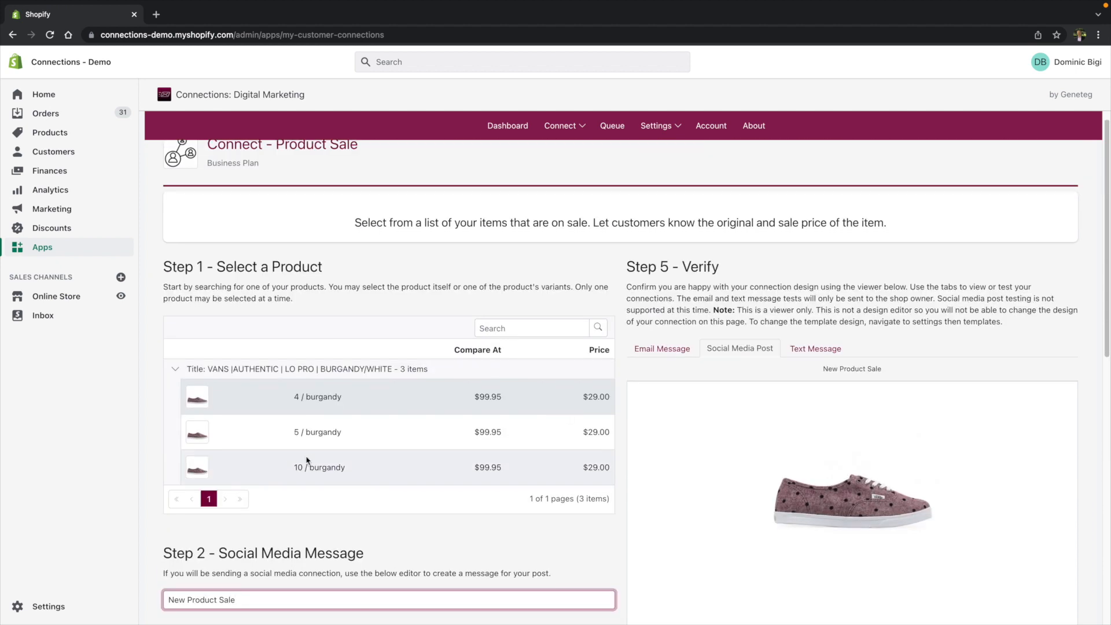
# Step: Select Email and Facebook as the destinations for the connection
pyautogui.scroll(-4, 321, 454)
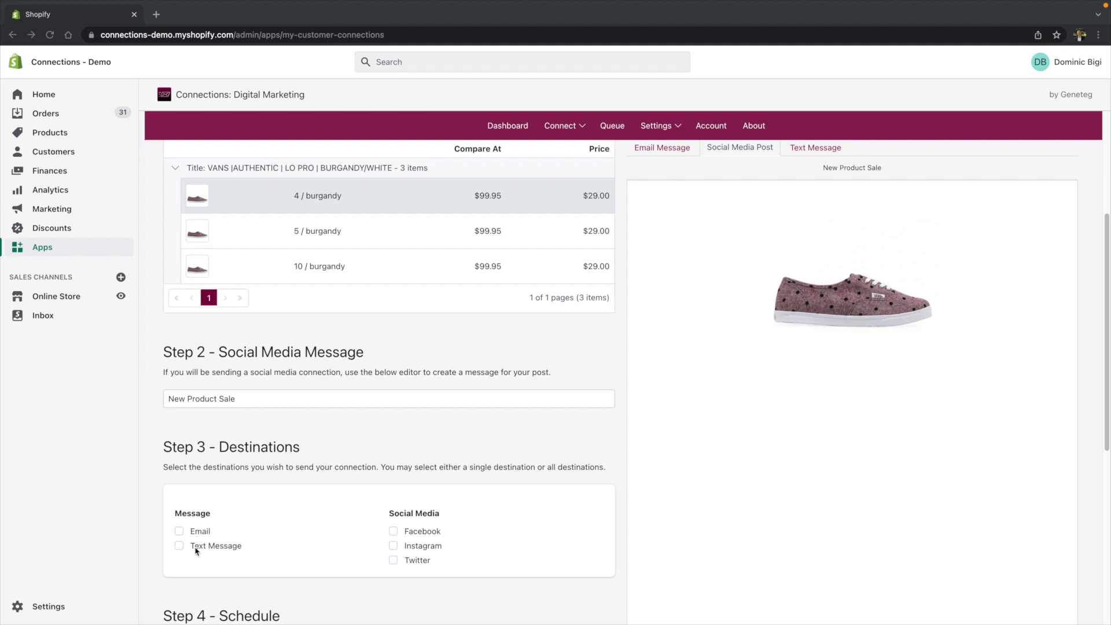
pyautogui.scroll(-1, 284, 504)
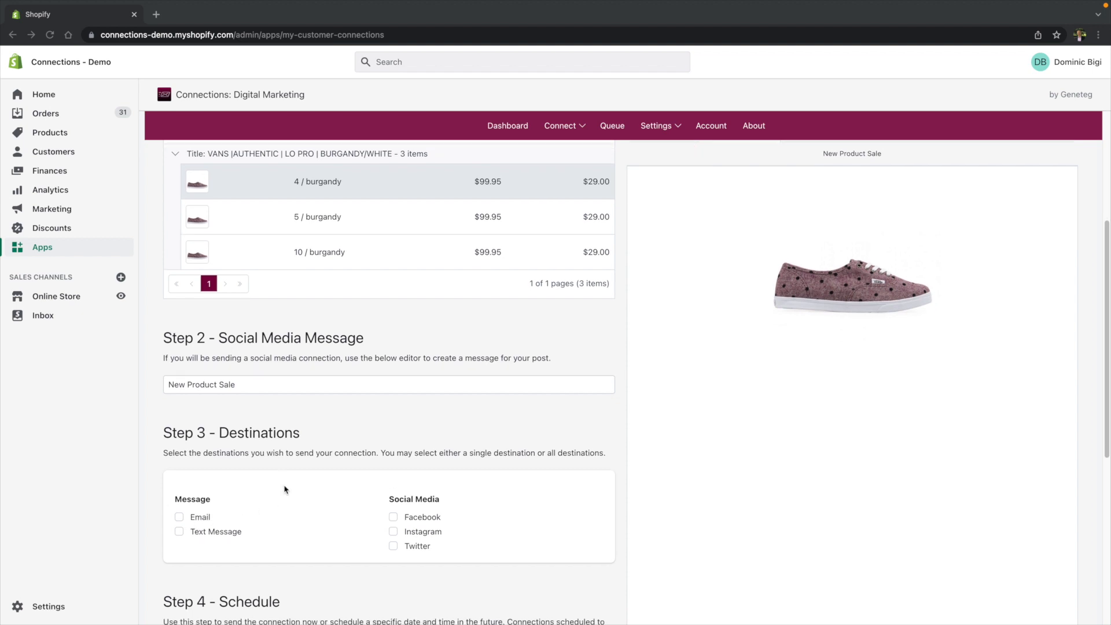
pyautogui.scroll(-1, 428, 487)
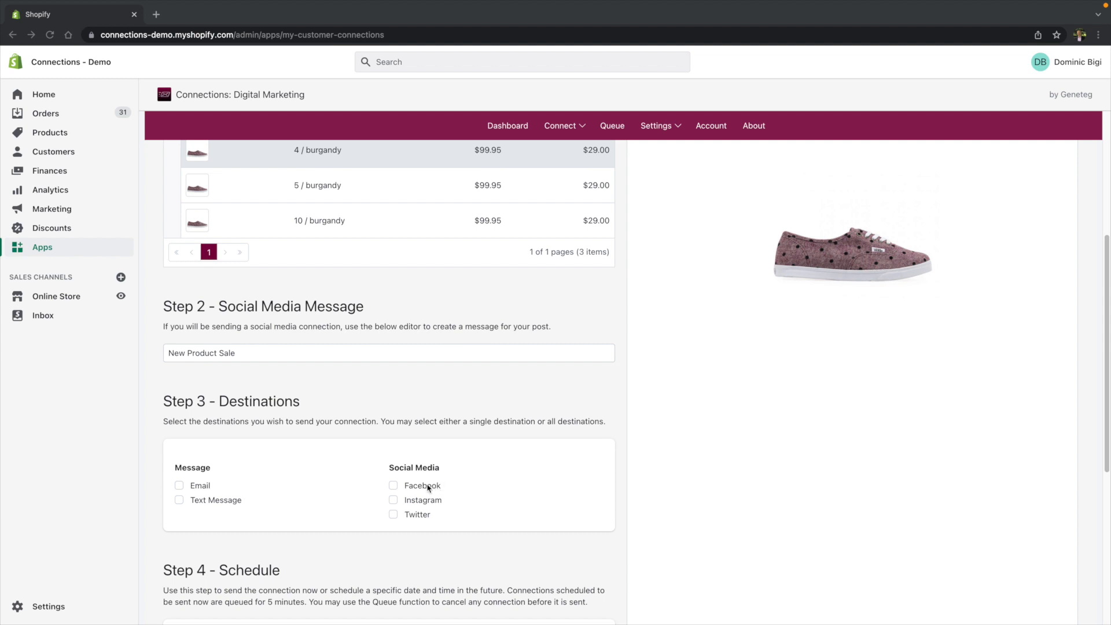
pyautogui.scroll(-1, 441, 478)
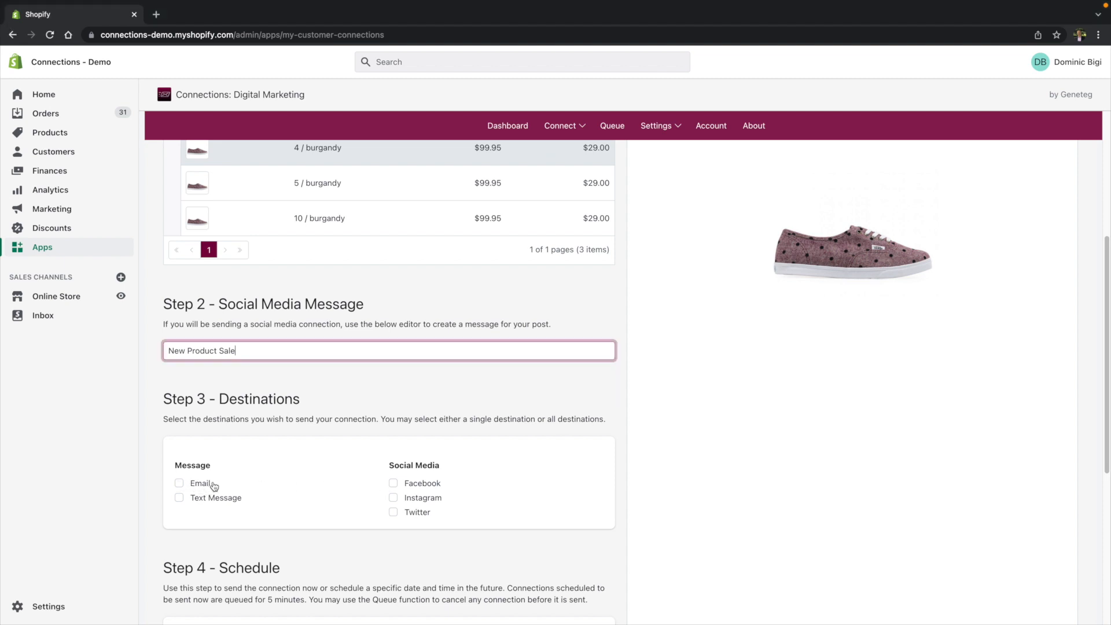
pyautogui.click(178, 483)
pyautogui.click(426, 485)
# Step: Schedule the connection to be sent later, on 1/12/2022 at 7:30 PM
pyautogui.scroll(-3, 339, 420)
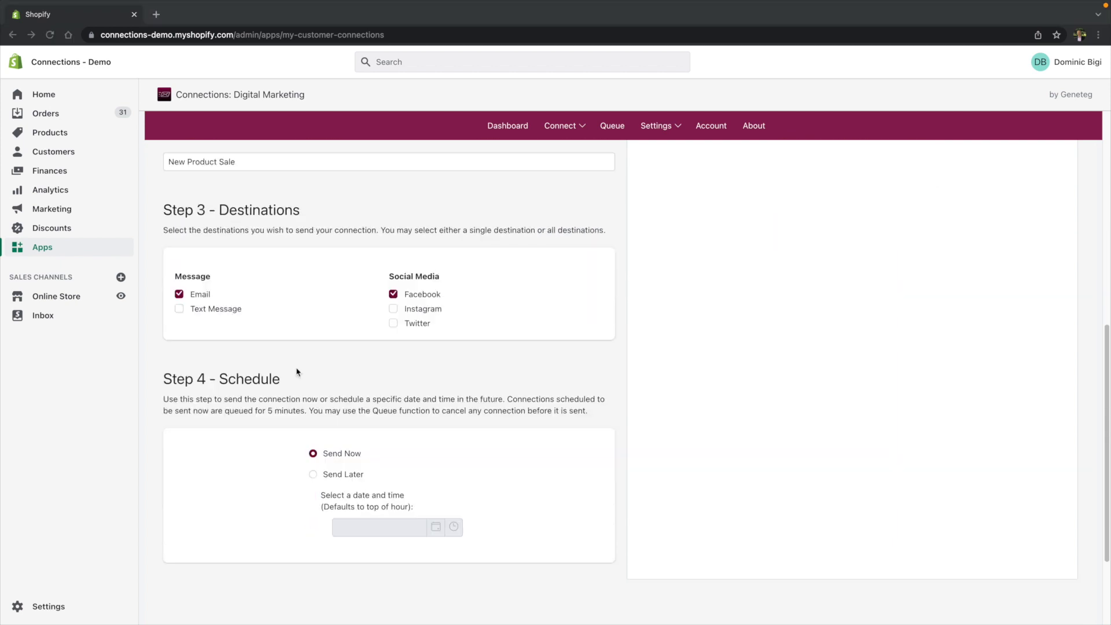
pyautogui.scroll(-1, 299, 362)
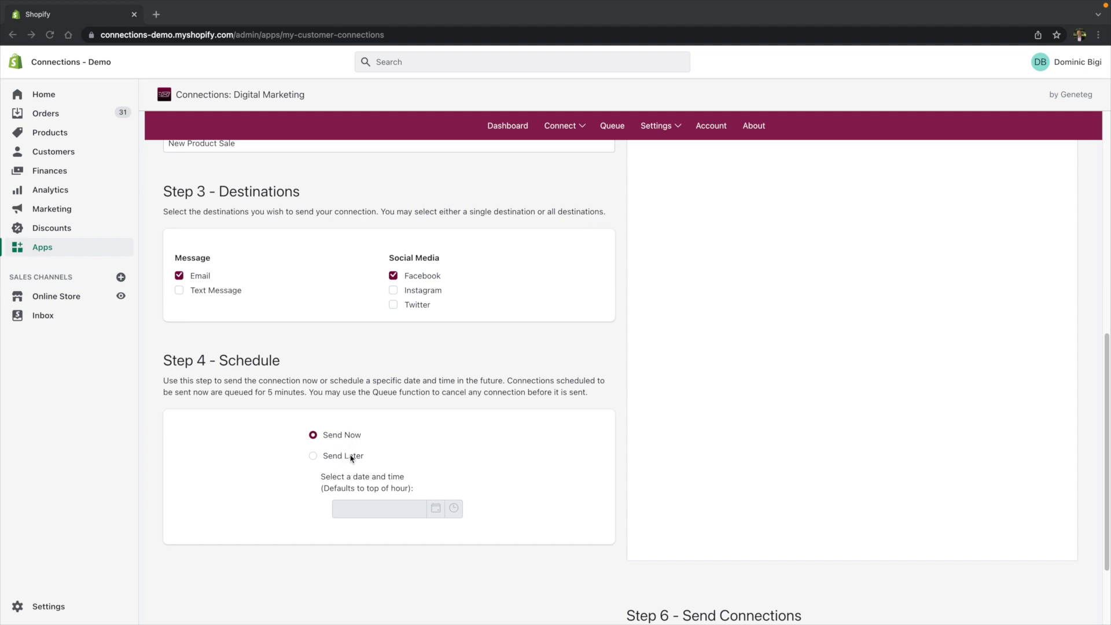
pyautogui.click(313, 455)
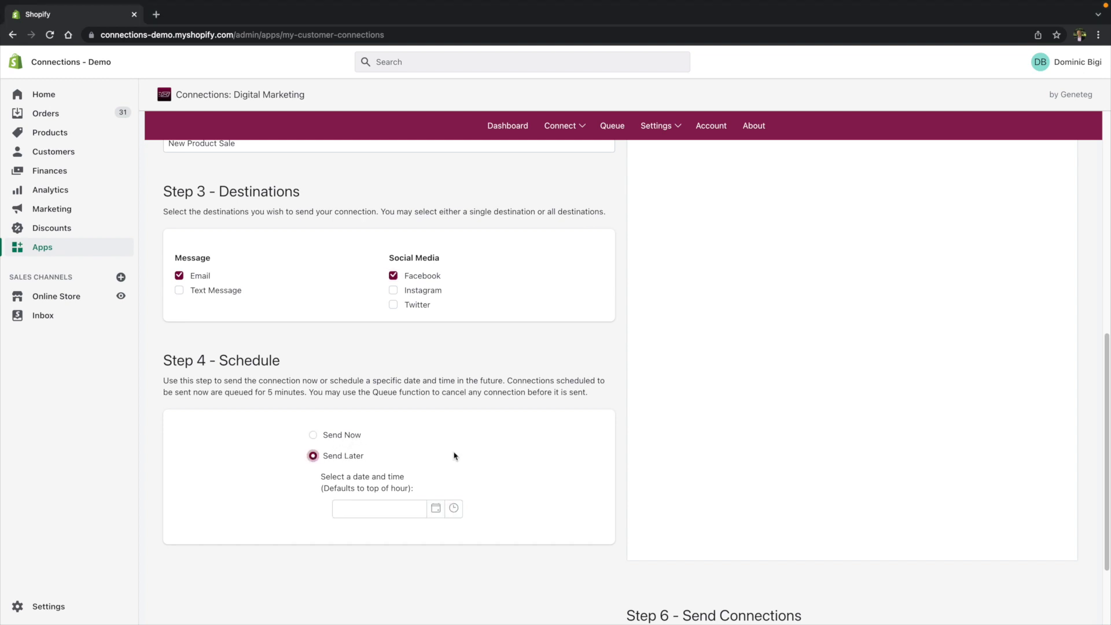
pyautogui.click(435, 509)
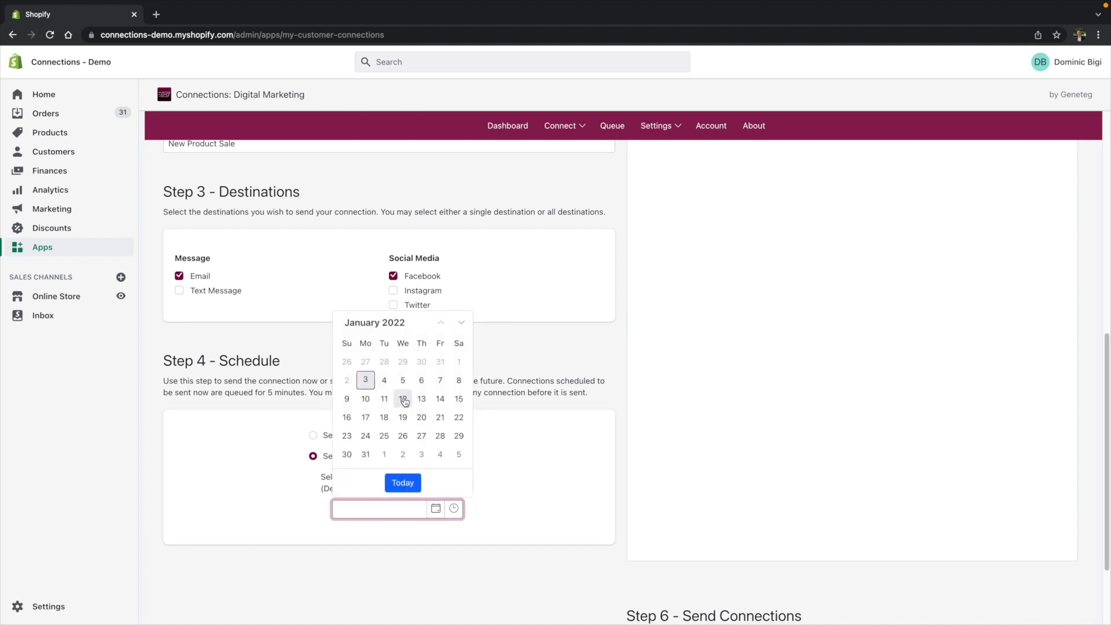
pyautogui.click(403, 400)
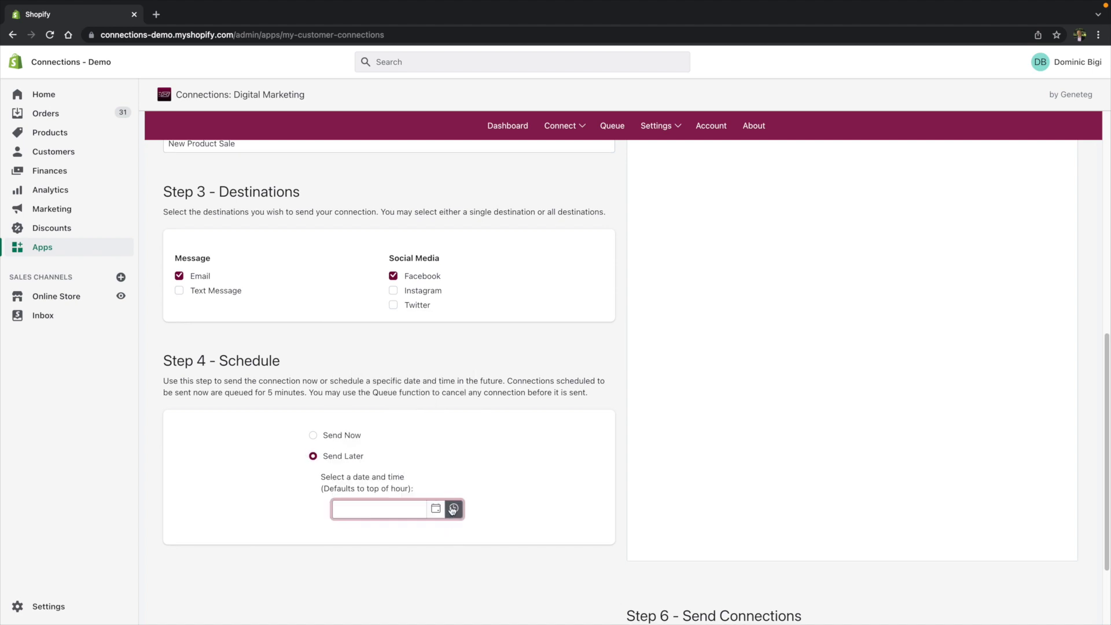
pyautogui.click(451, 509)
pyautogui.click(463, 508)
pyautogui.click(421, 447)
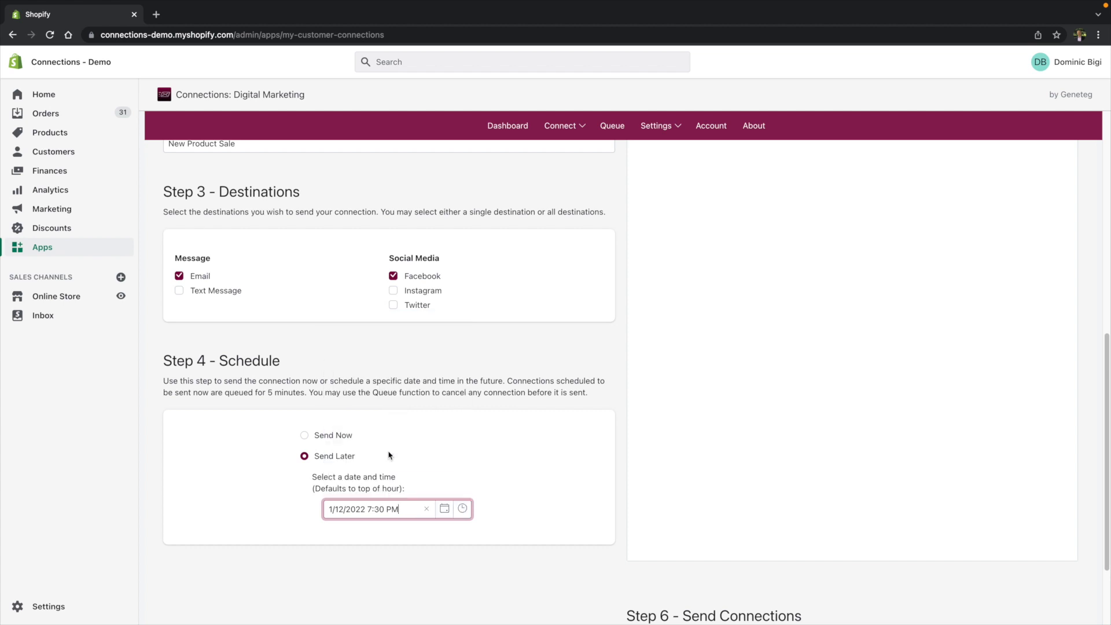
# Step: Switch the connection's schedule back to Send Now
pyautogui.scroll(1, 456, 469)
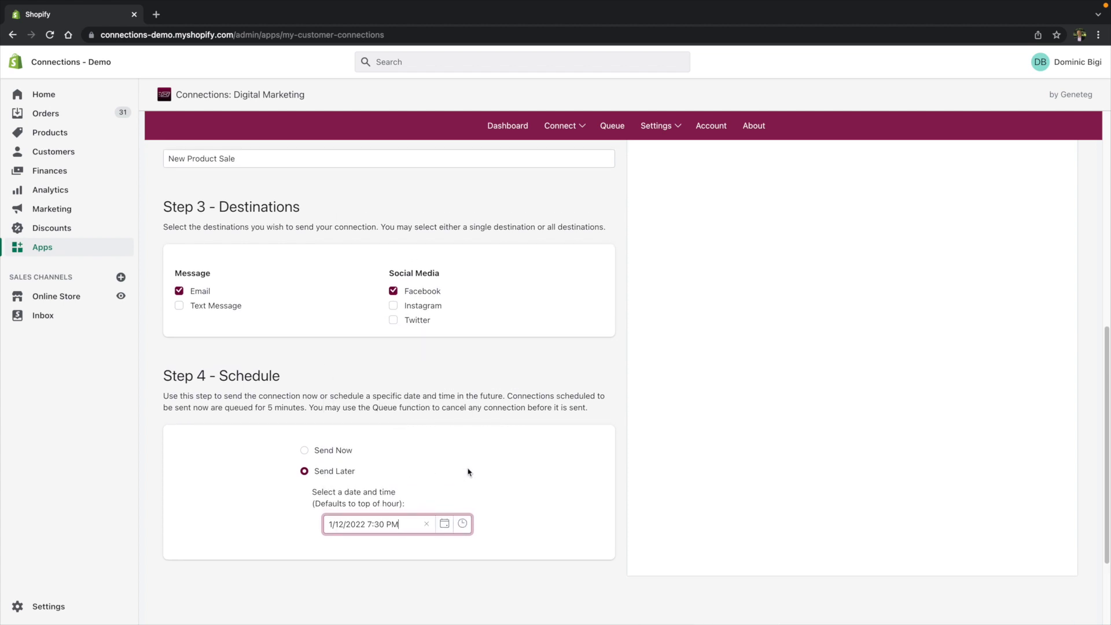
pyautogui.click(327, 455)
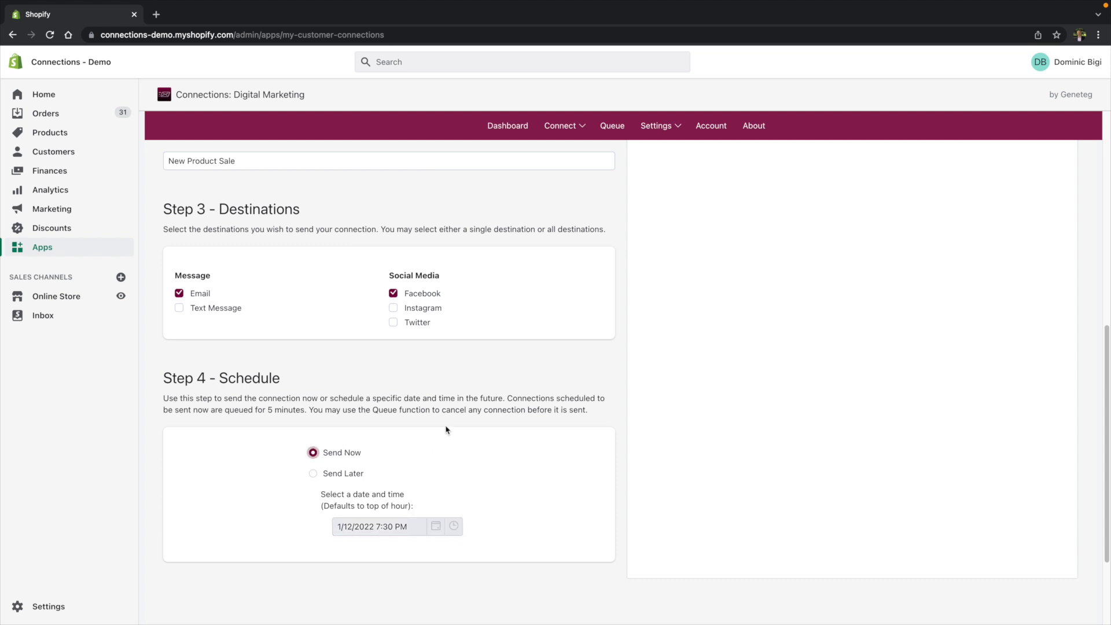
# Step: Examine the email message preview of the Vans sale connection, from its heading through the product details and prices
pyautogui.scroll(7, 521, 408)
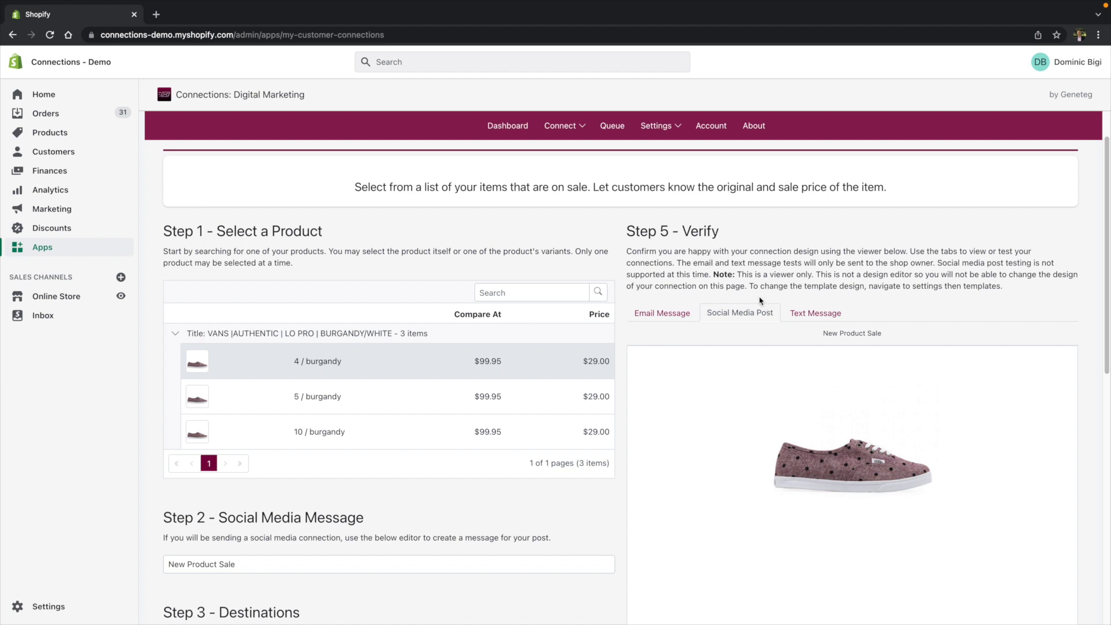
pyautogui.click(676, 315)
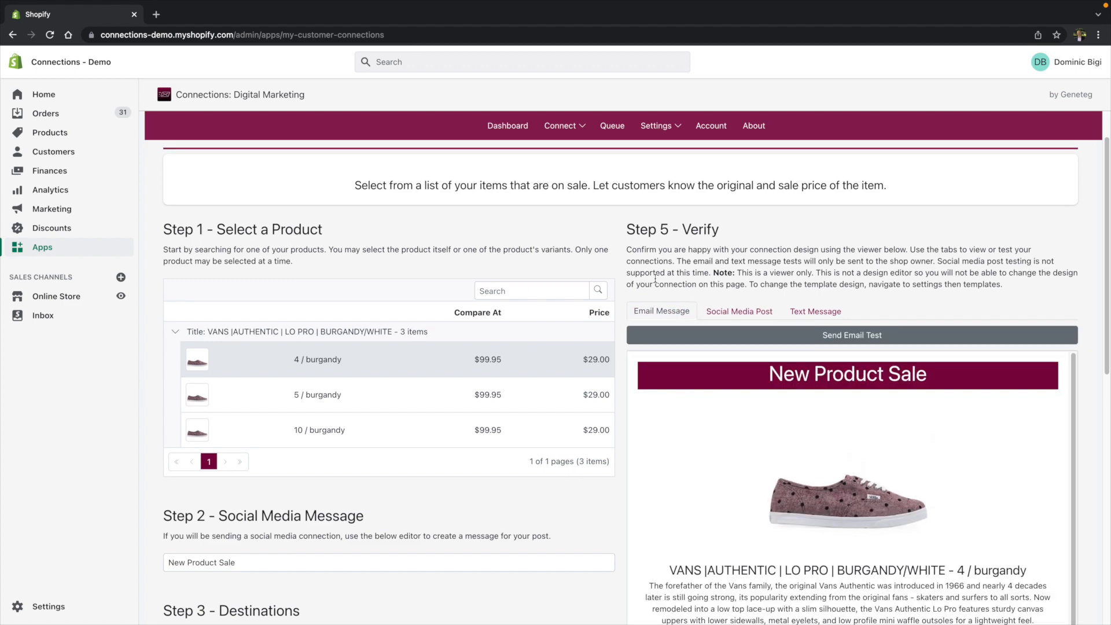
pyautogui.scroll(-3, 636, 301)
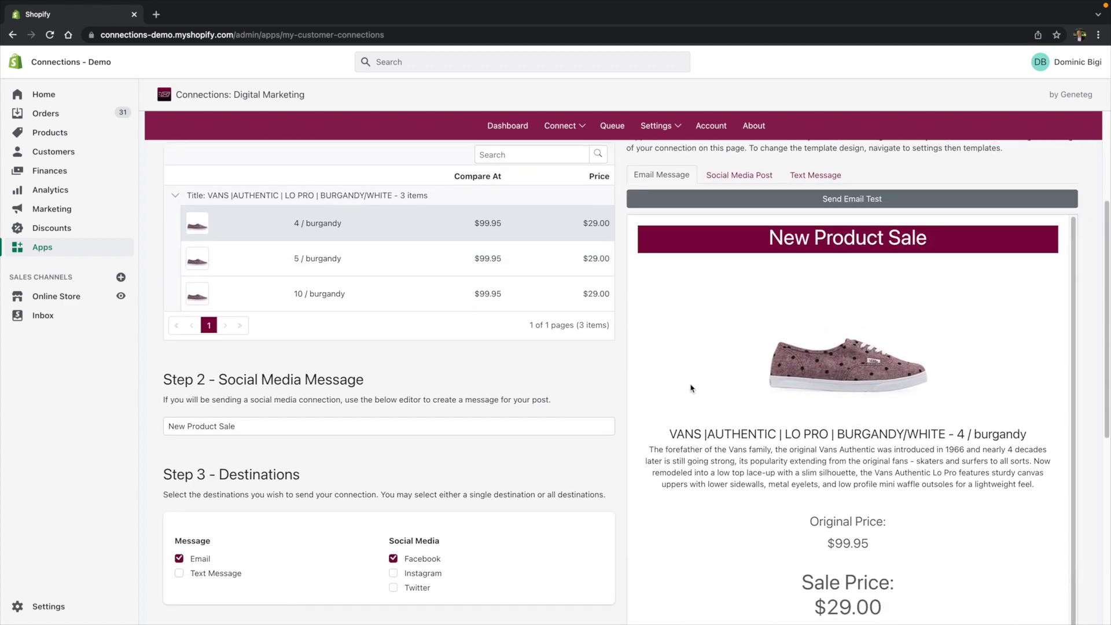
pyautogui.scroll(4, 759, 342)
pyautogui.scroll(-5, 804, 307)
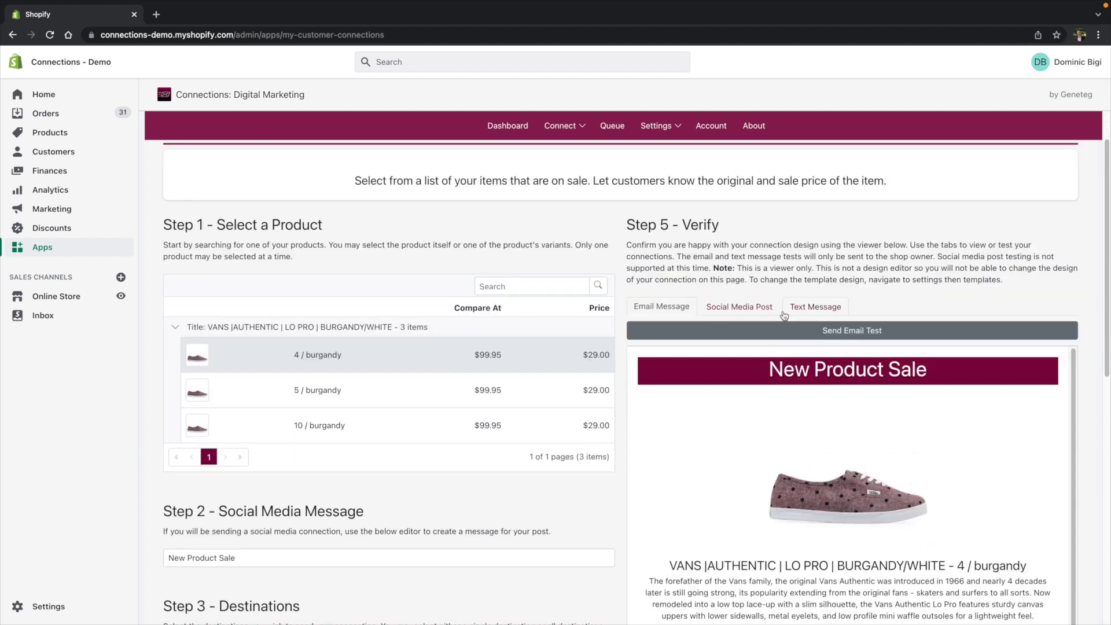
pyautogui.scroll(2, 737, 293)
pyautogui.scroll(-1, 736, 266)
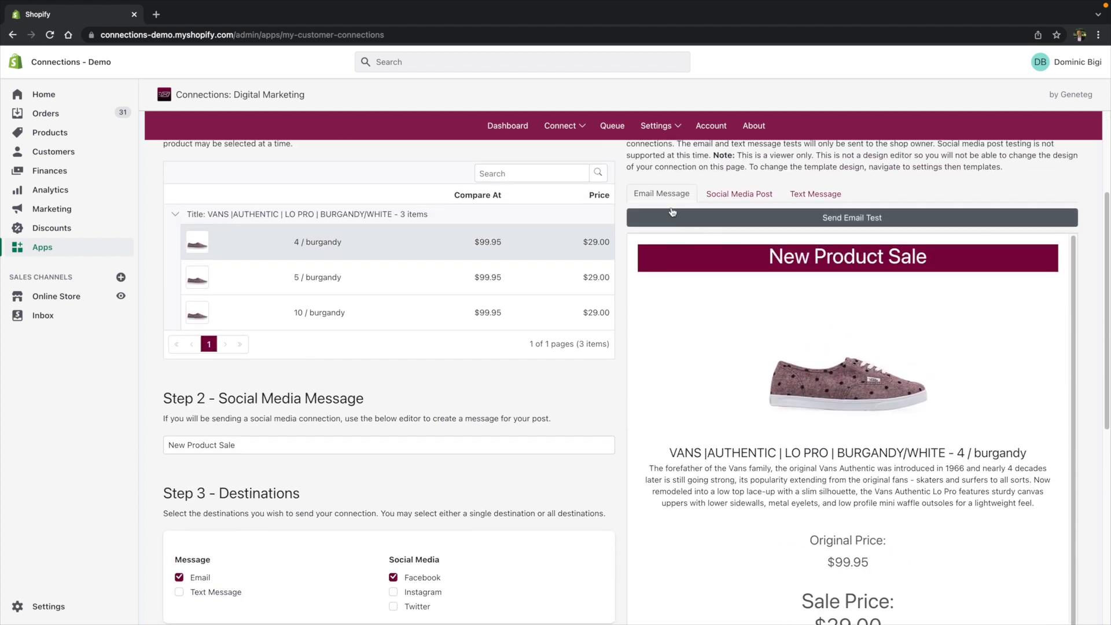
pyautogui.scroll(-1, 828, 351)
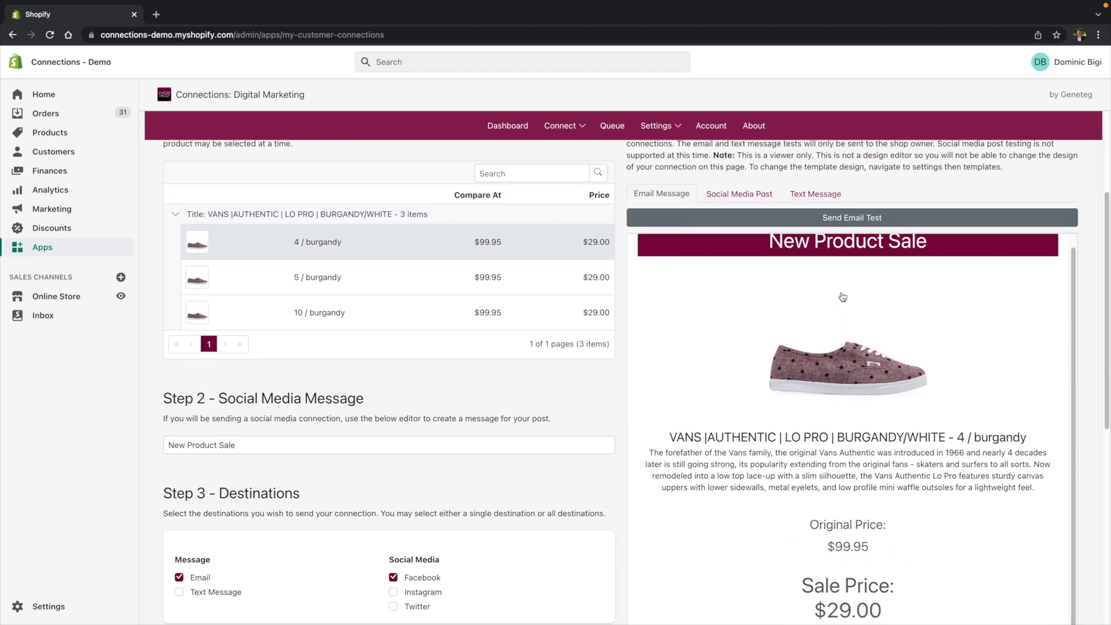
pyautogui.scroll(1, 828, 348)
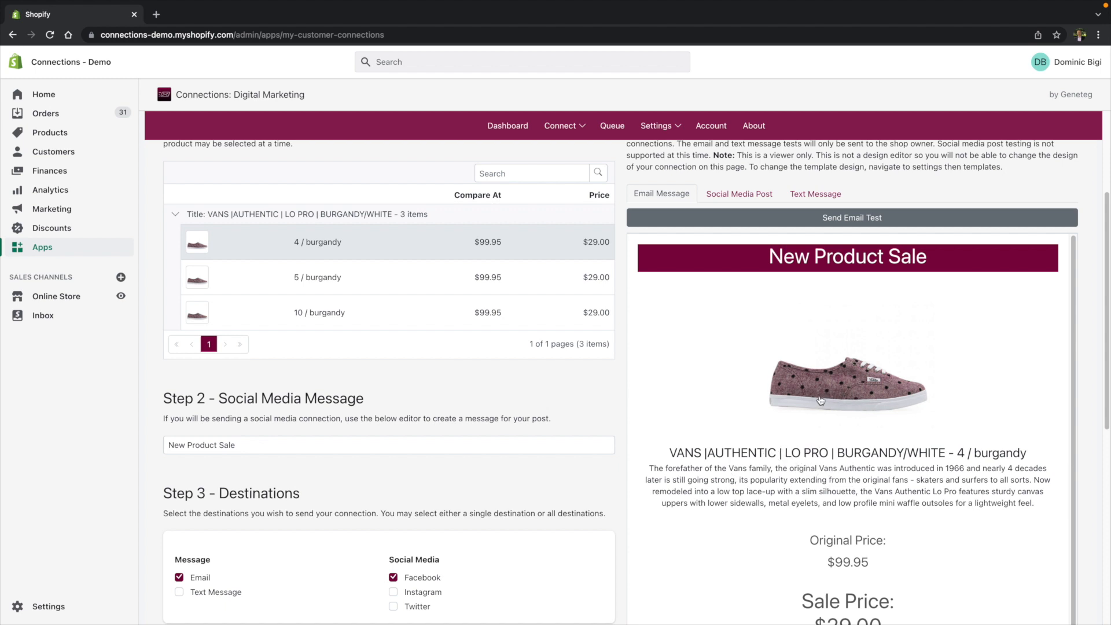
pyautogui.scroll(-3, 812, 405)
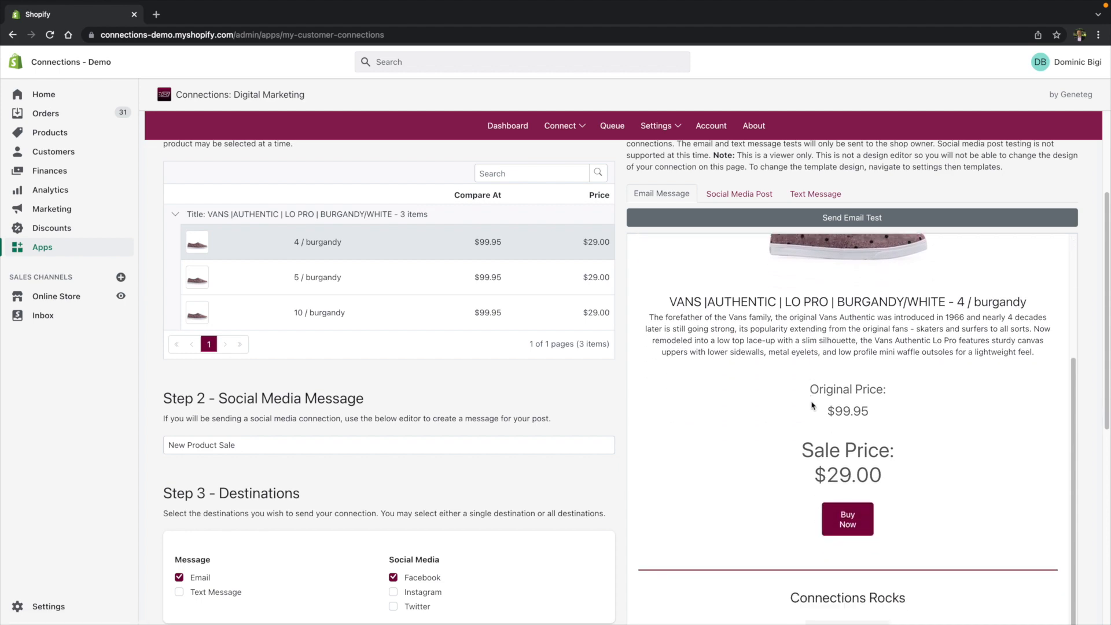
pyautogui.scroll(3, 819, 324)
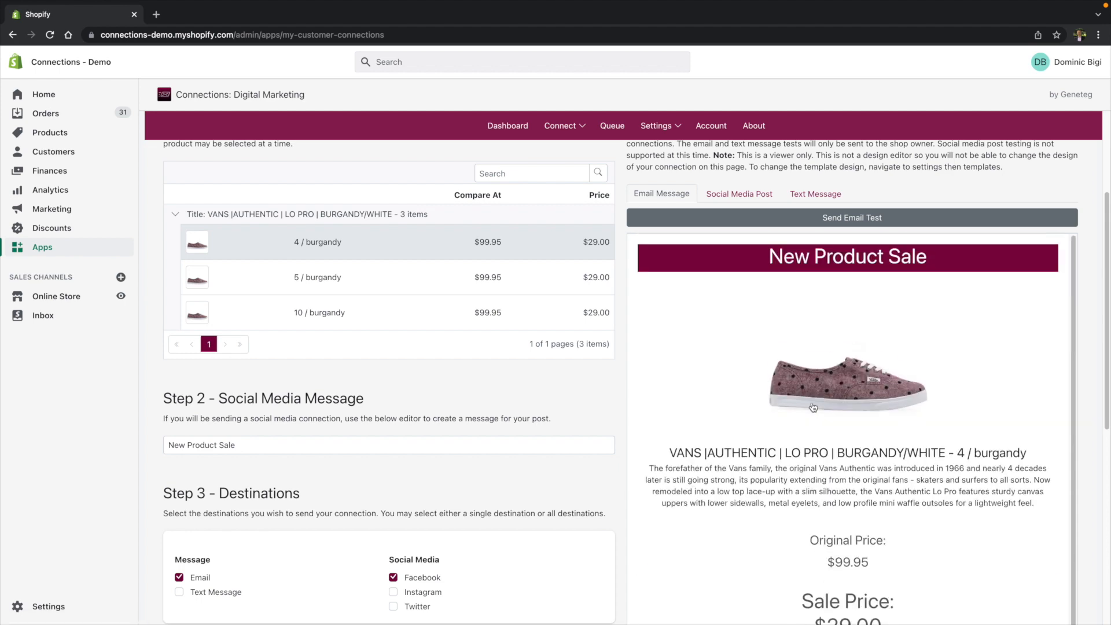
# Step: Check the social media post preview of the connection
pyautogui.click(755, 196)
pyautogui.scroll(3, 857, 327)
pyautogui.scroll(-1, 870, 333)
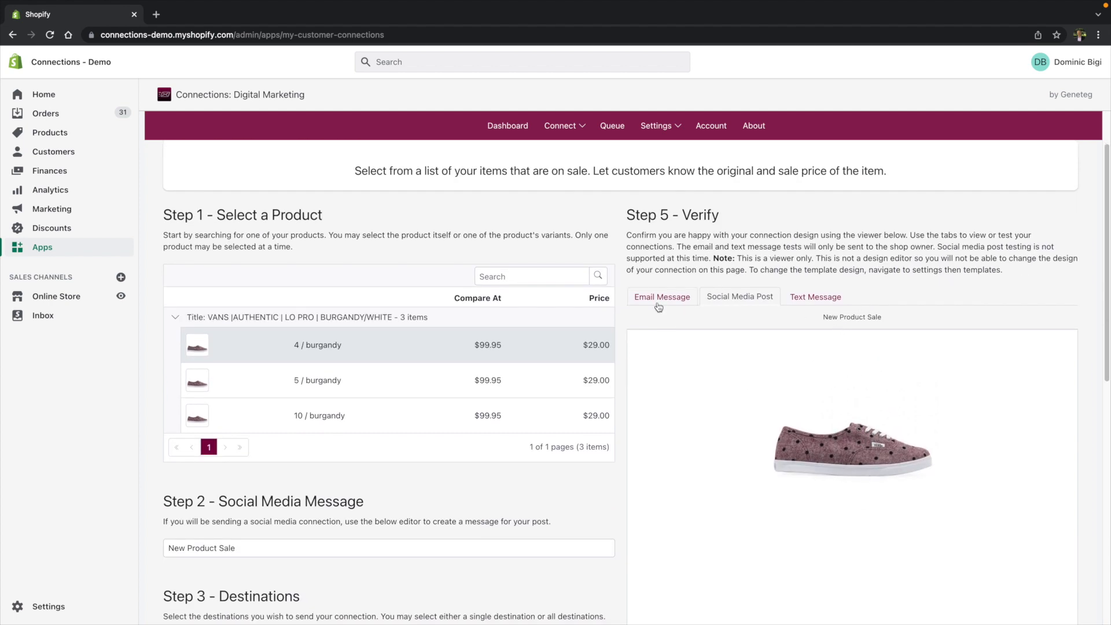
# Step: Switch the preview back to the email message and review its product description, prices and Buy Now link
pyautogui.click(660, 302)
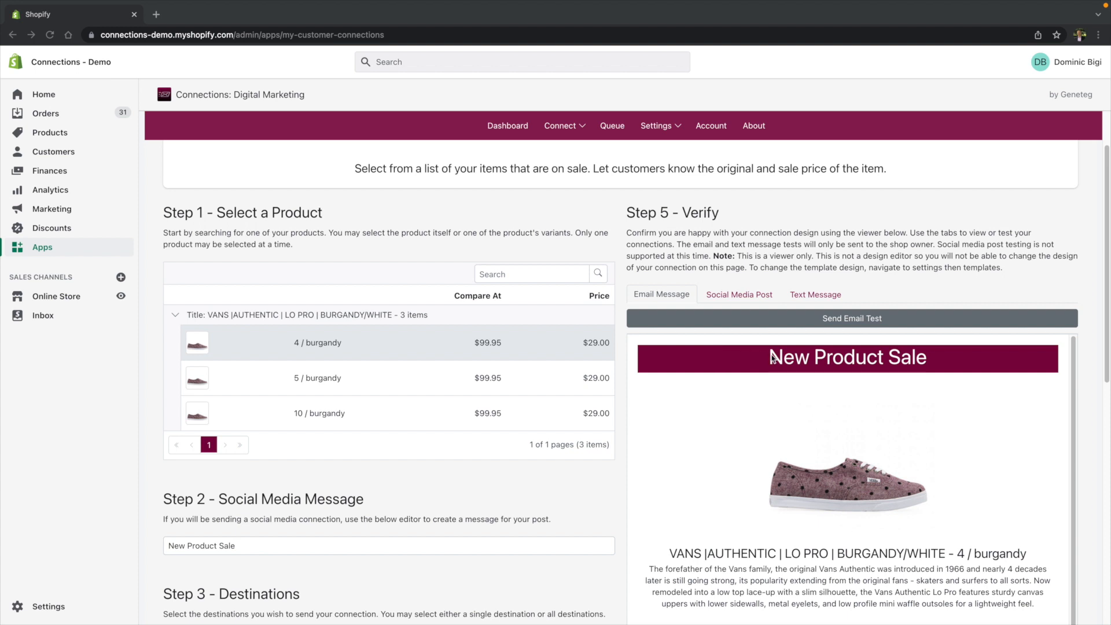
pyautogui.scroll(-1, 842, 363)
pyautogui.scroll(-2, 848, 366)
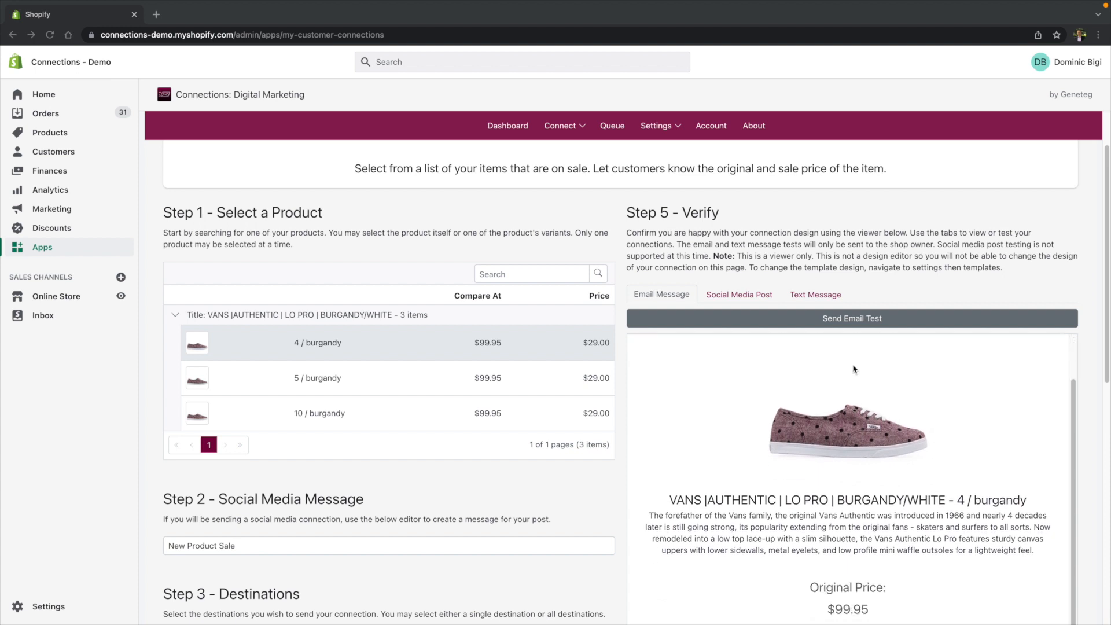
pyautogui.scroll(-4, 709, 372)
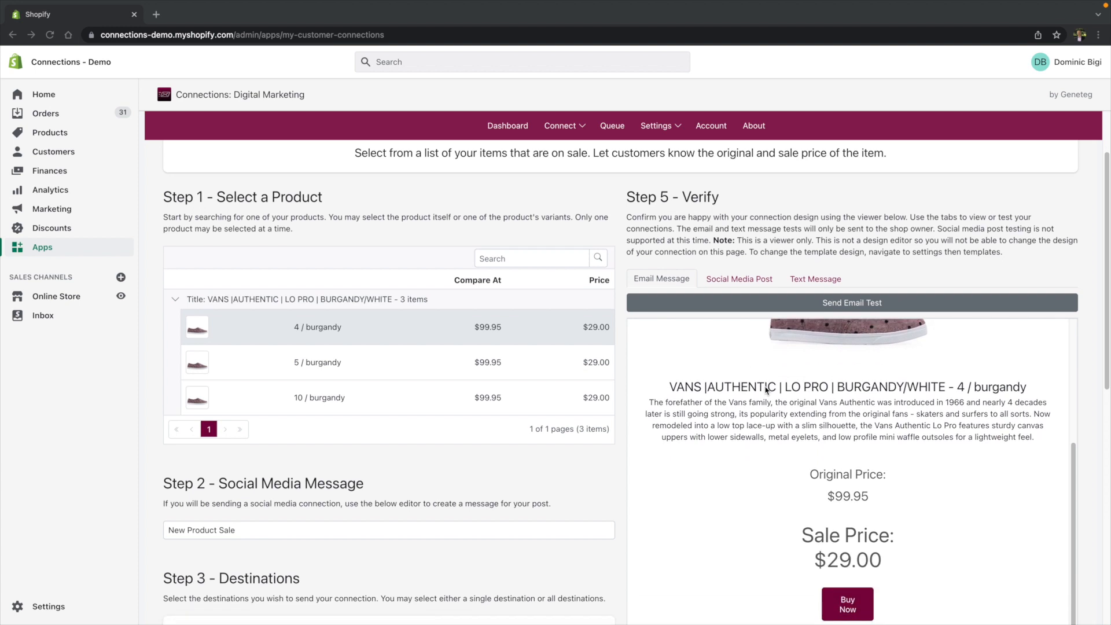
pyautogui.scroll(-1, 767, 390)
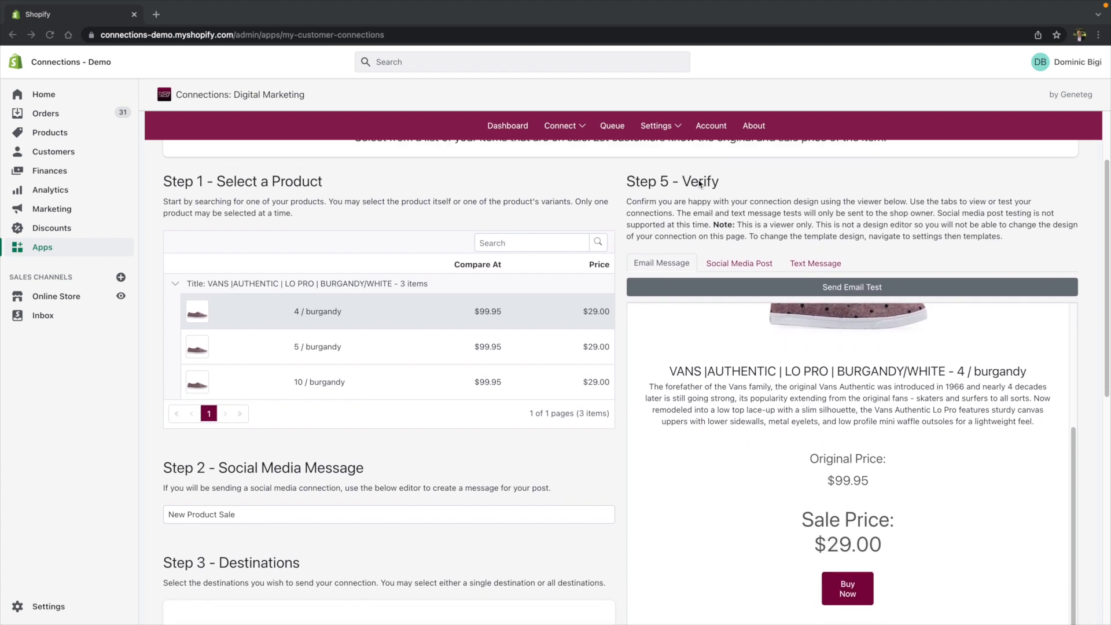
pyautogui.click(665, 127)
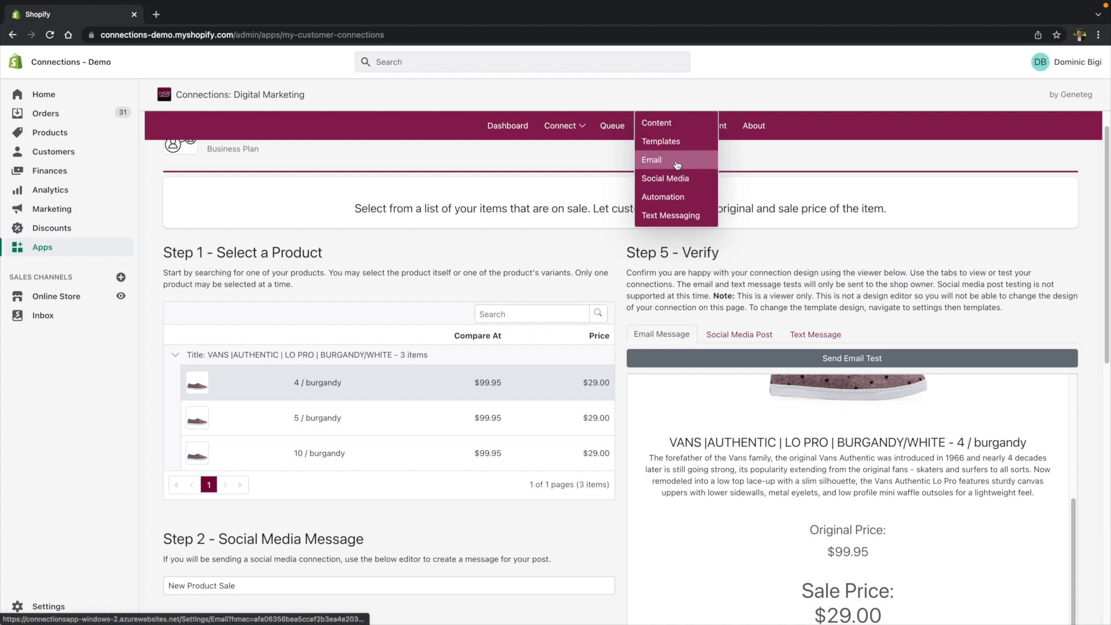
pyautogui.scroll(1, 778, 518)
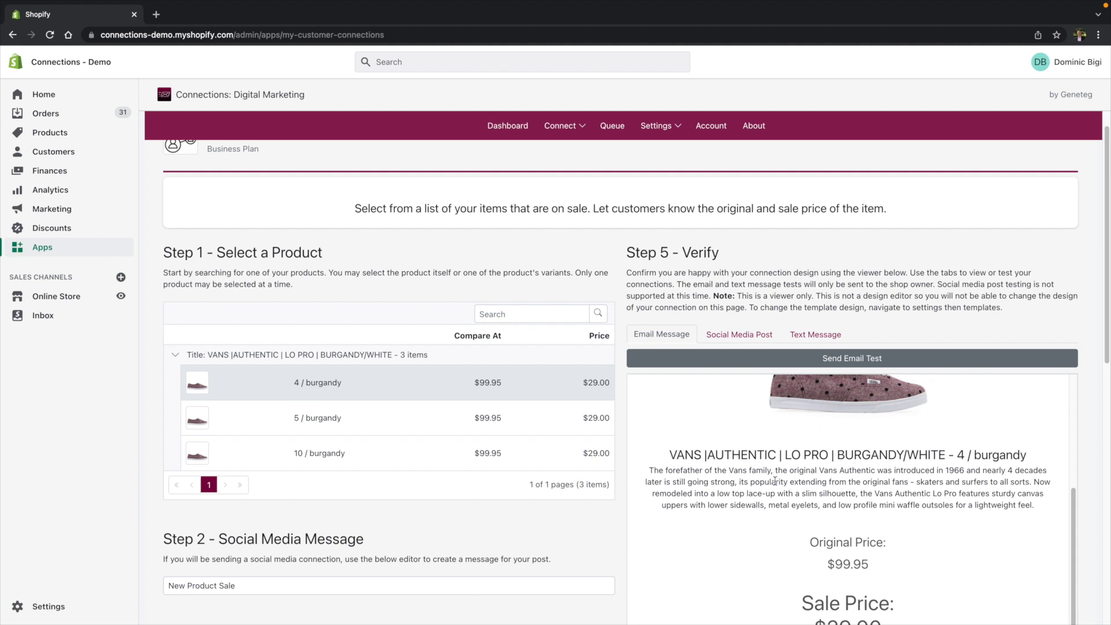
pyautogui.scroll(5, 777, 509)
pyautogui.scroll(-1, 853, 316)
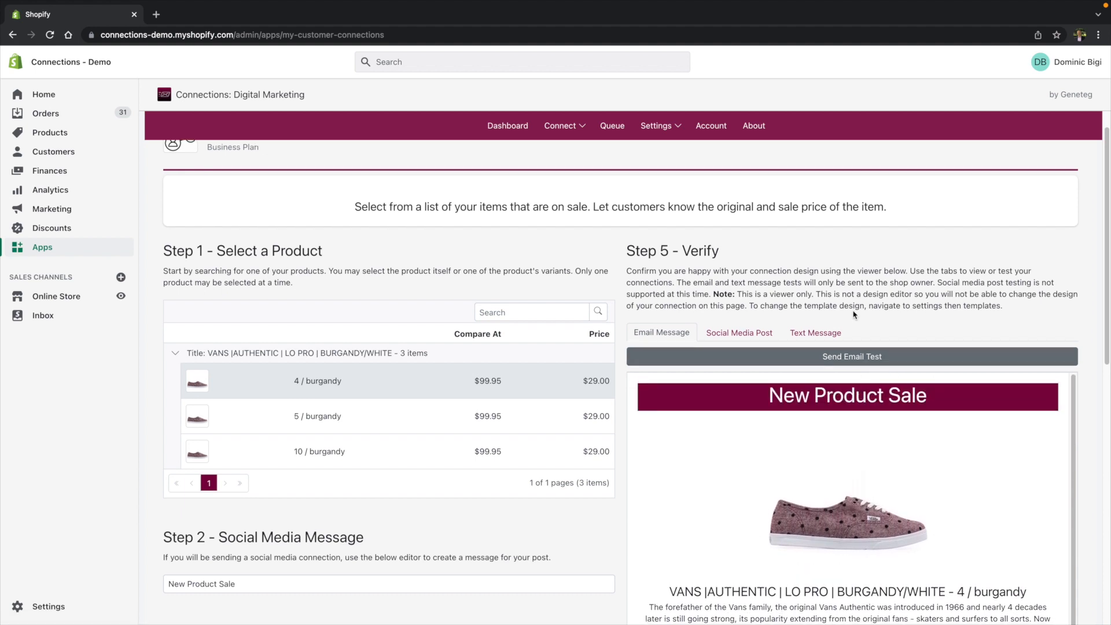
# Step: Send the product sale connection and confirm the sending
pyautogui.scroll(-10, 854, 316)
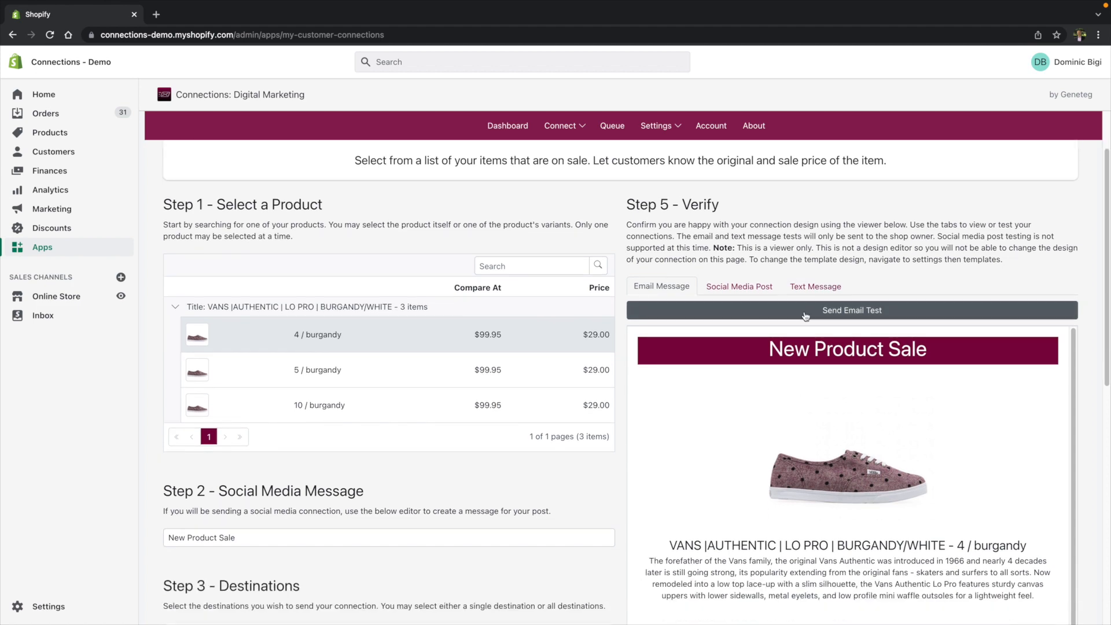
pyautogui.scroll(-4, 1006, 365)
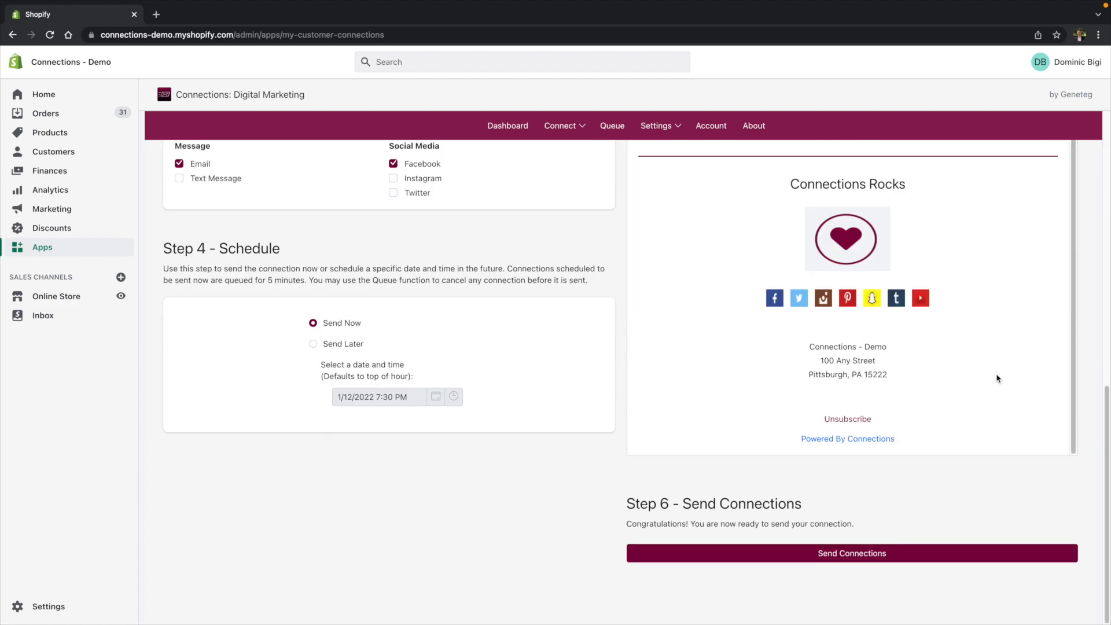
pyautogui.click(858, 555)
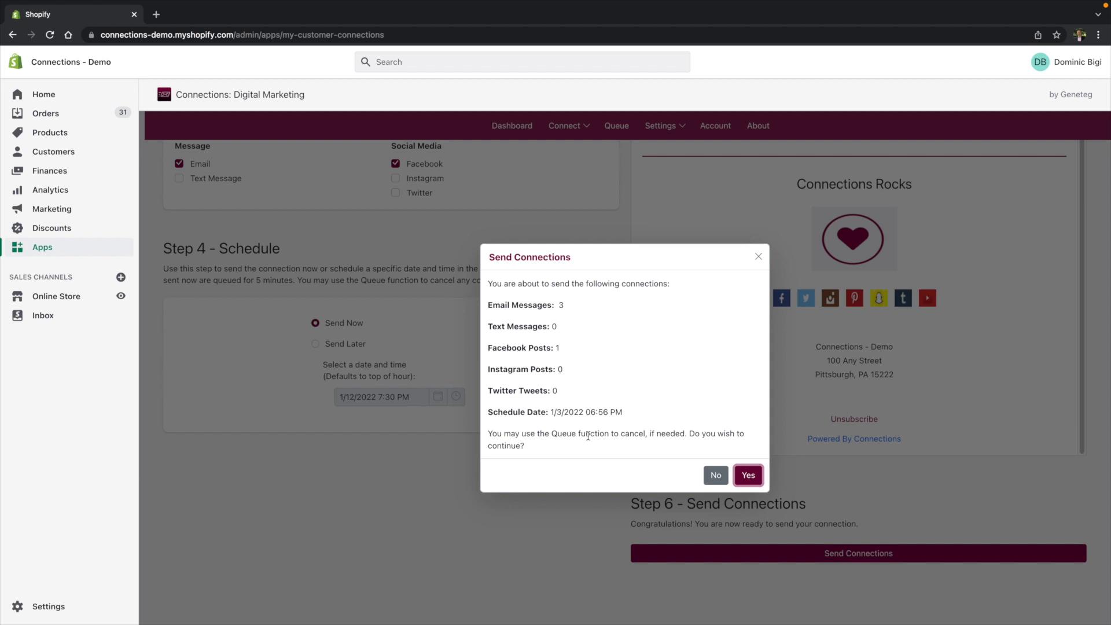
pyautogui.click(753, 474)
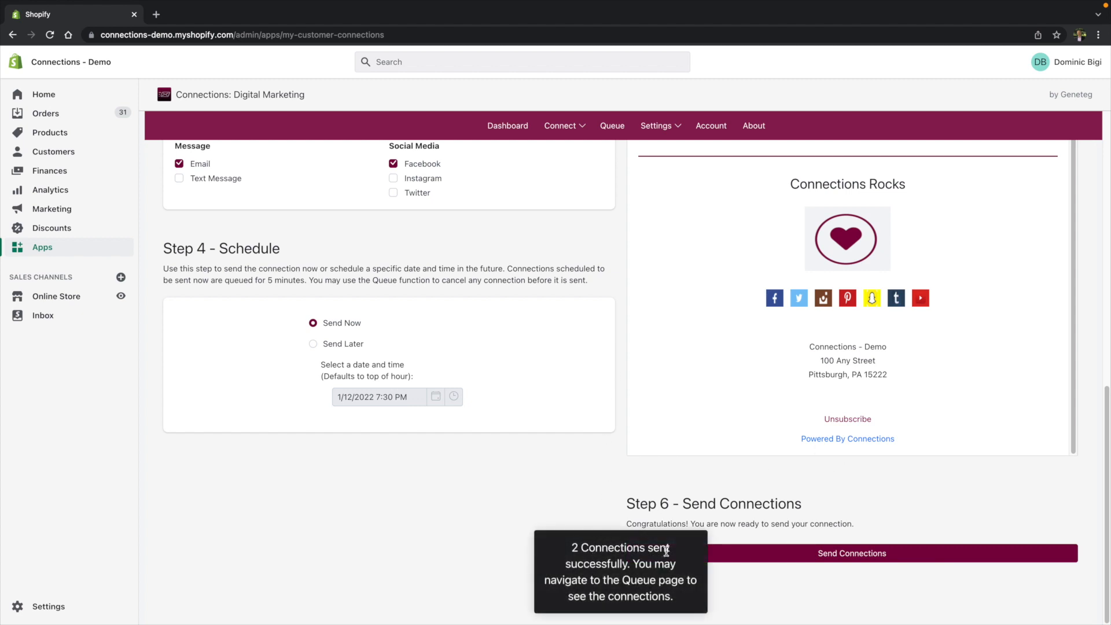
# Step: Open the connection queue and review the status of the sent Facebook and Email product sale connections
pyautogui.scroll(2, 432, 315)
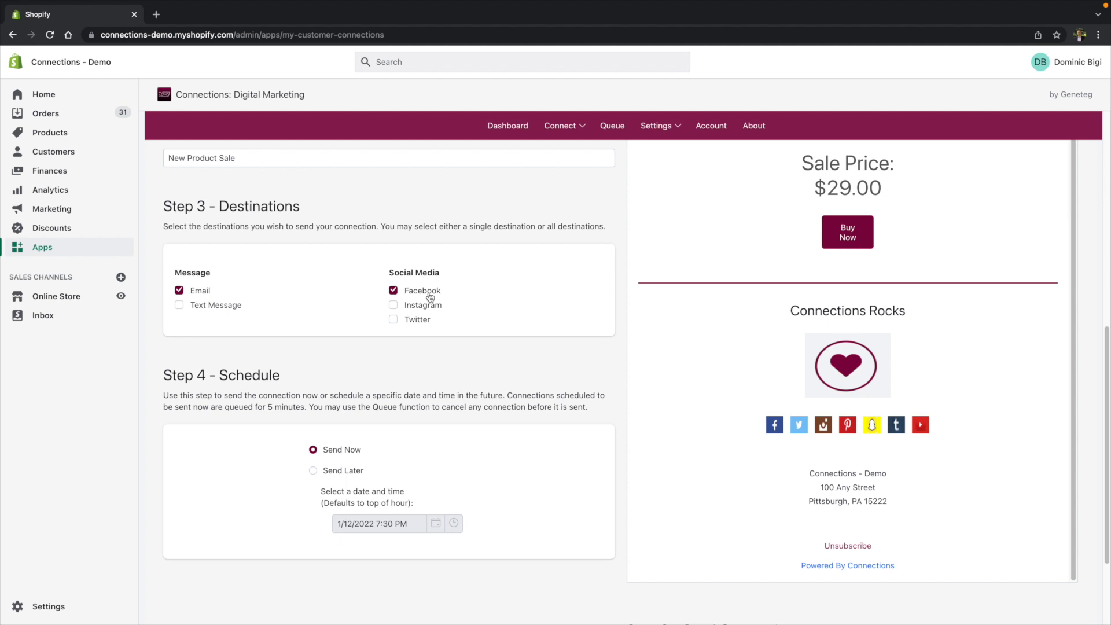
pyautogui.click(618, 127)
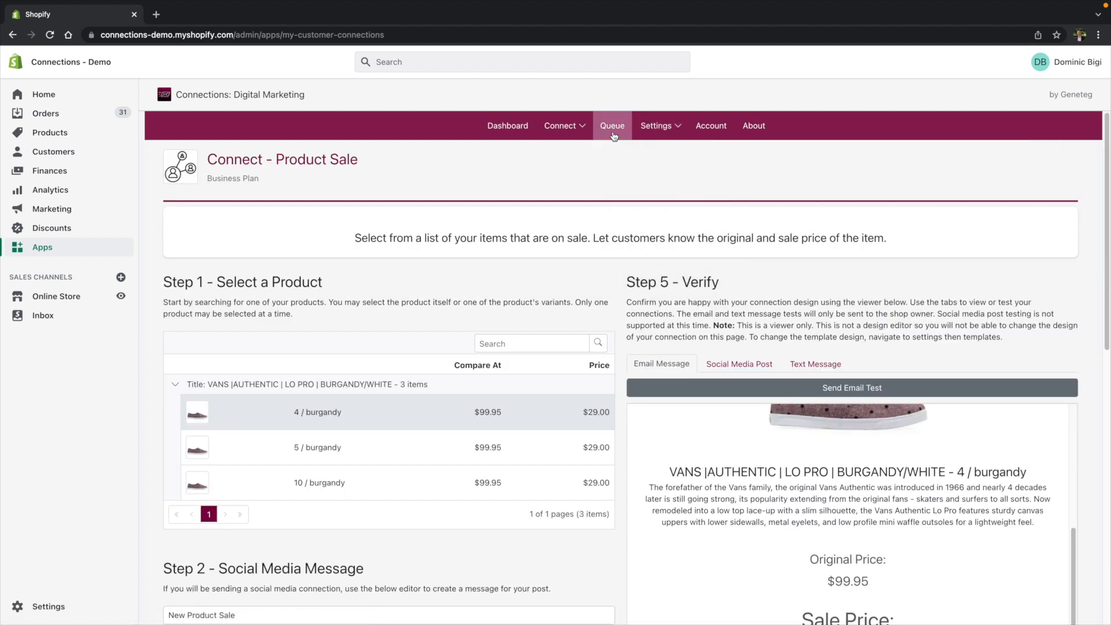
pyautogui.click(618, 127)
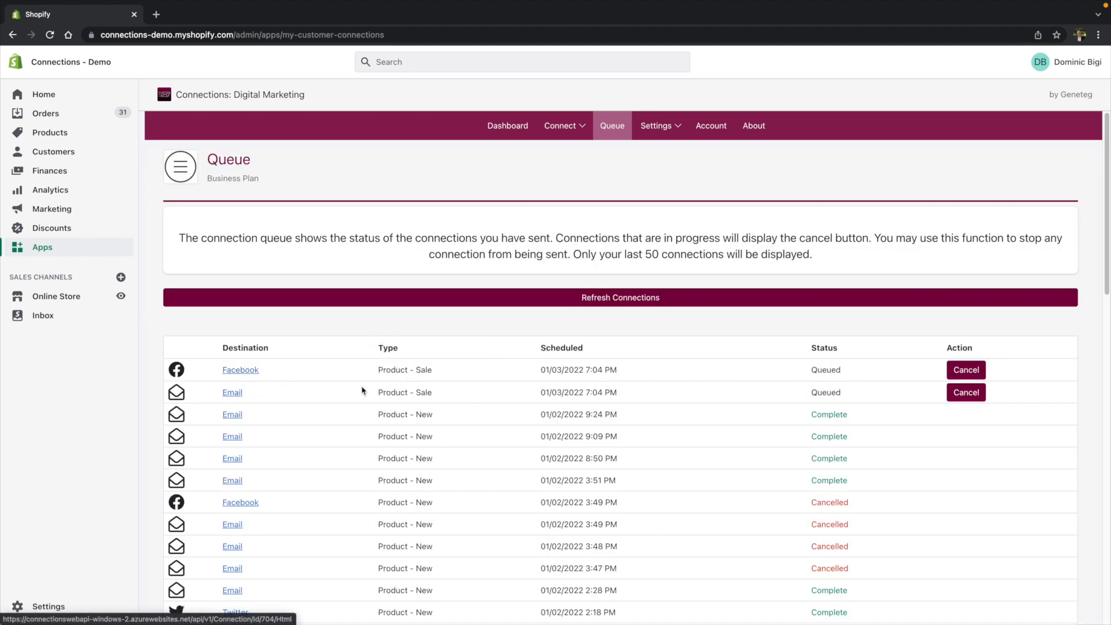
pyautogui.scroll(-1, 764, 384)
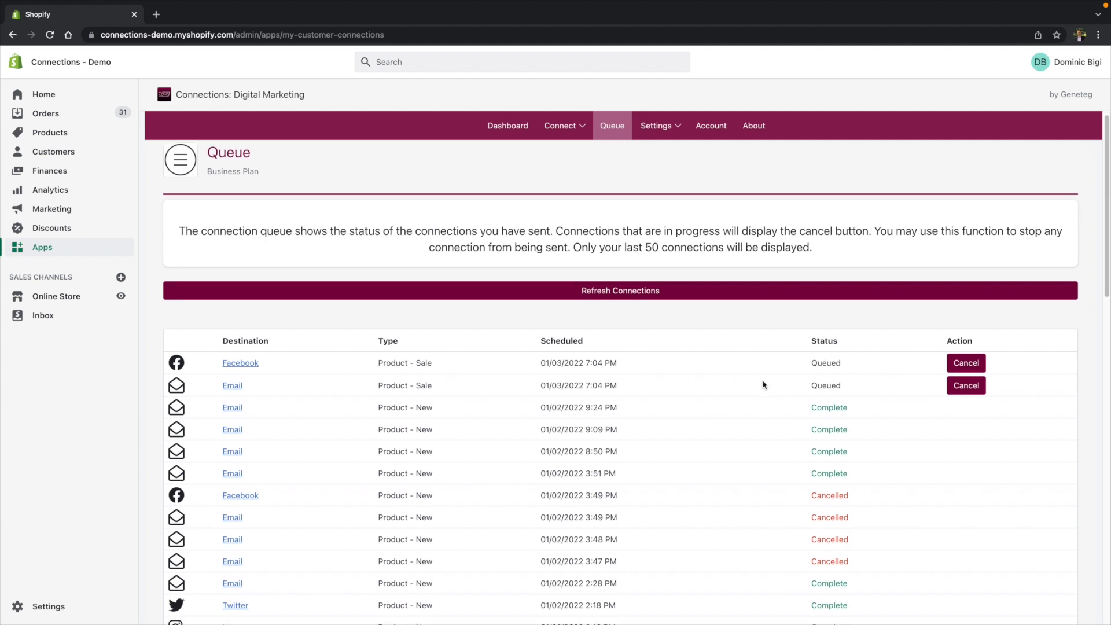
pyautogui.scroll(-4, 724, 374)
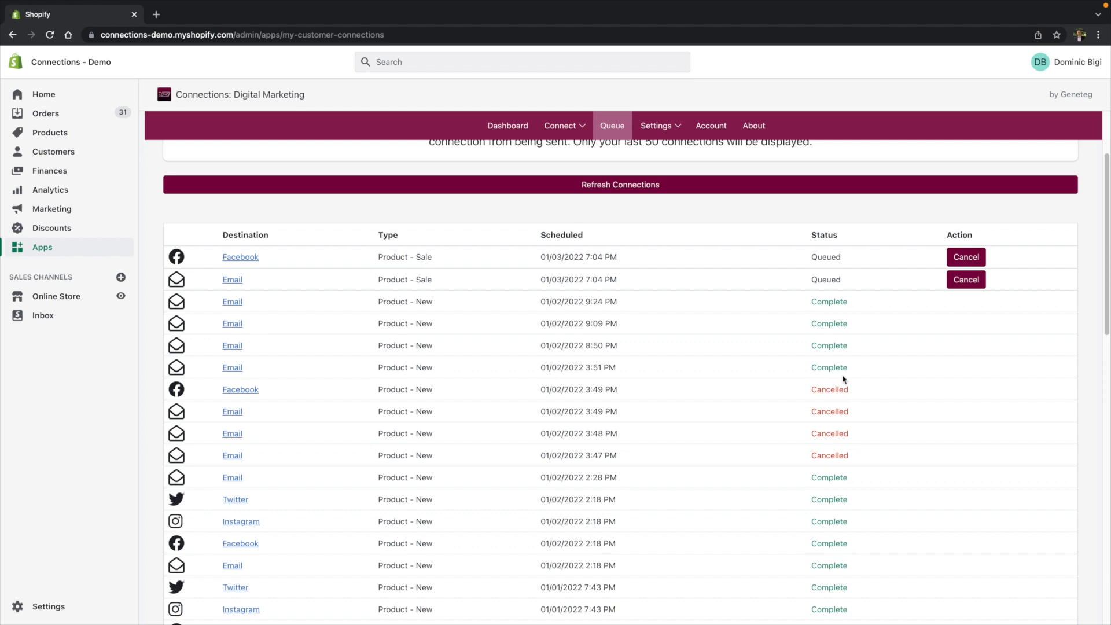
pyautogui.scroll(1, 335, 322)
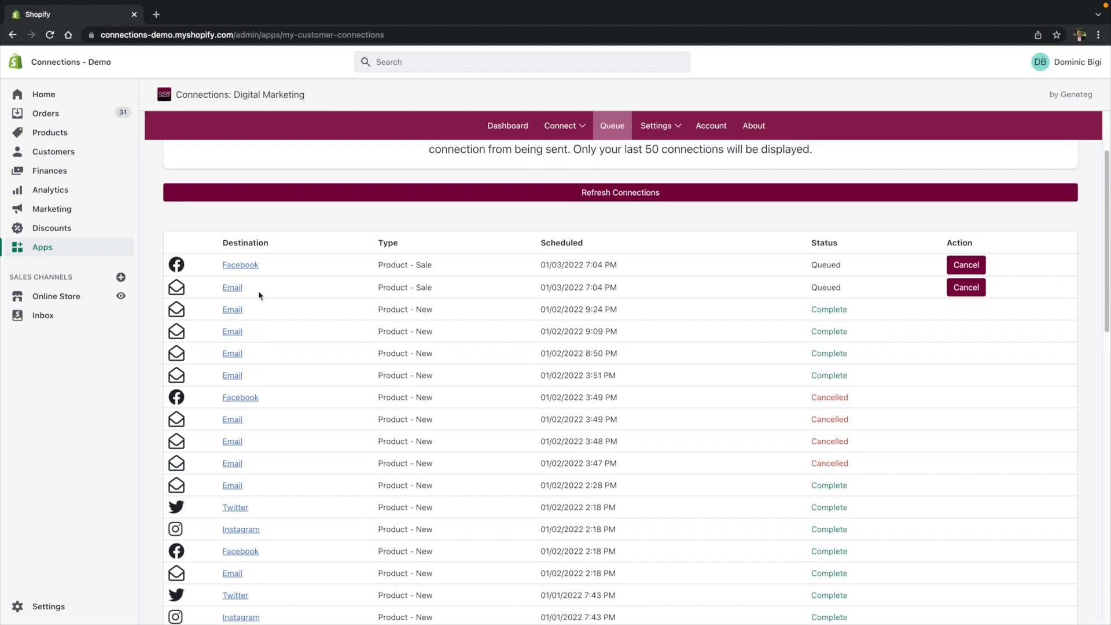
# Step: View the content of the queued Product - Sale email in full, and return to the connection queue
pyautogui.click(232, 288)
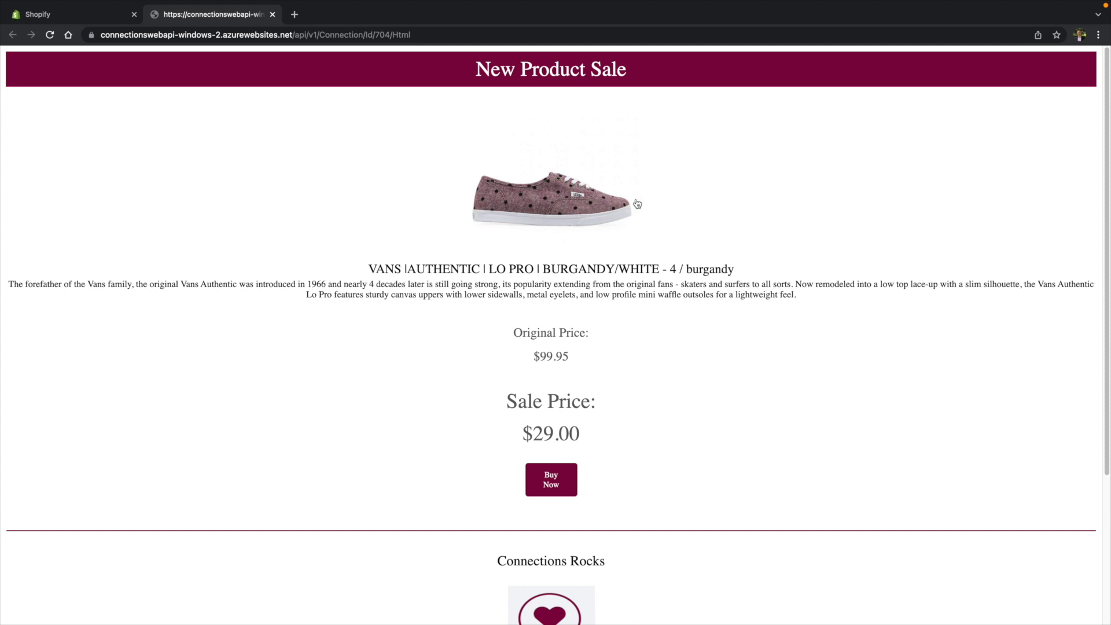
pyautogui.scroll(-3, 637, 204)
pyautogui.scroll(3, 595, 211)
pyautogui.click(101, 20)
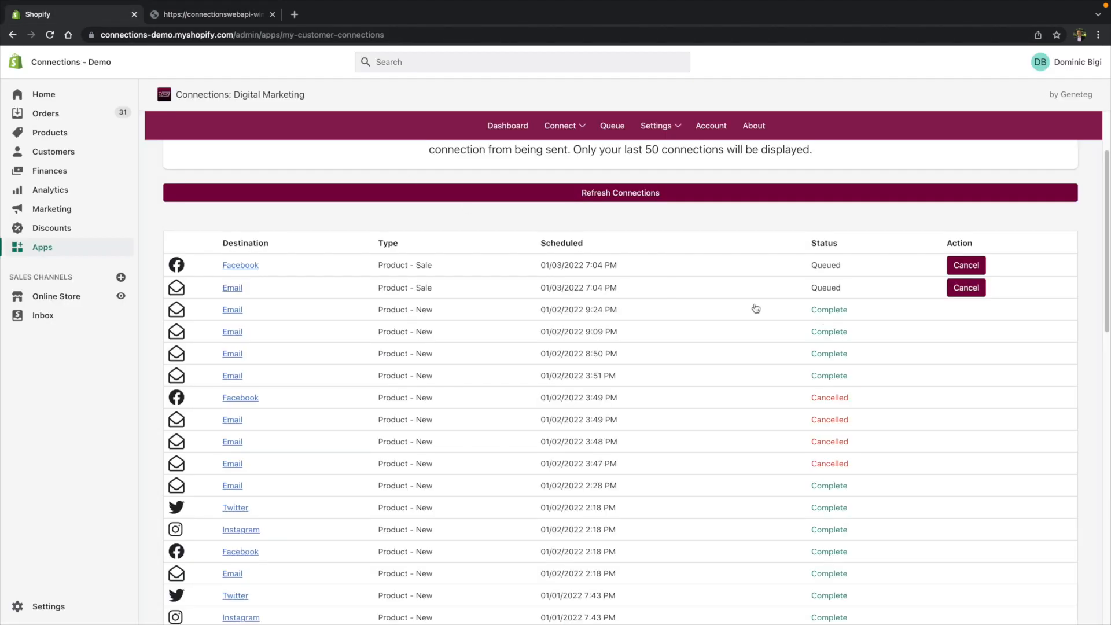
# Step: Cancel the queued Product - Sale email connection, confirm the cancellation and check its status in the queue
pyautogui.click(966, 288)
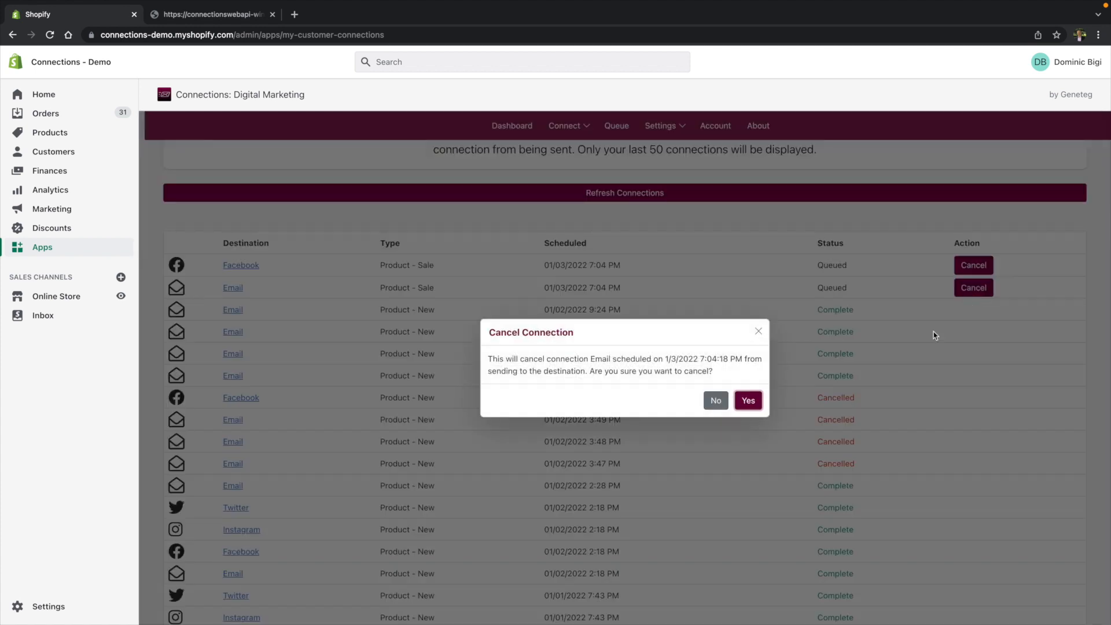
pyautogui.click(749, 401)
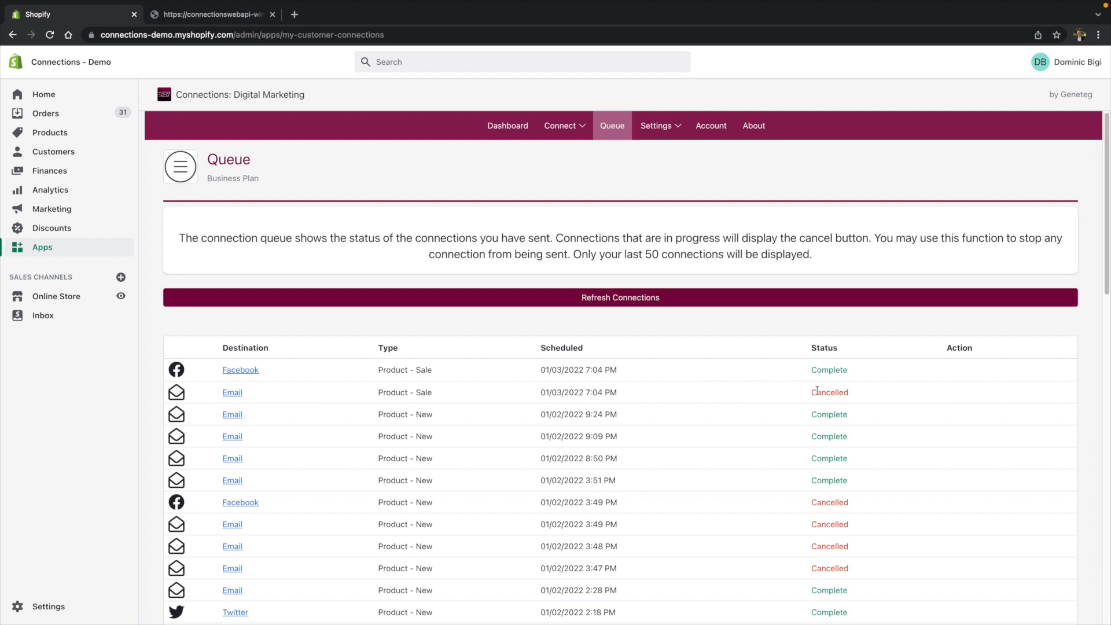
pyautogui.moveTo(817, 393); pyautogui.dragTo(859, 393)
pyautogui.click(855, 393)
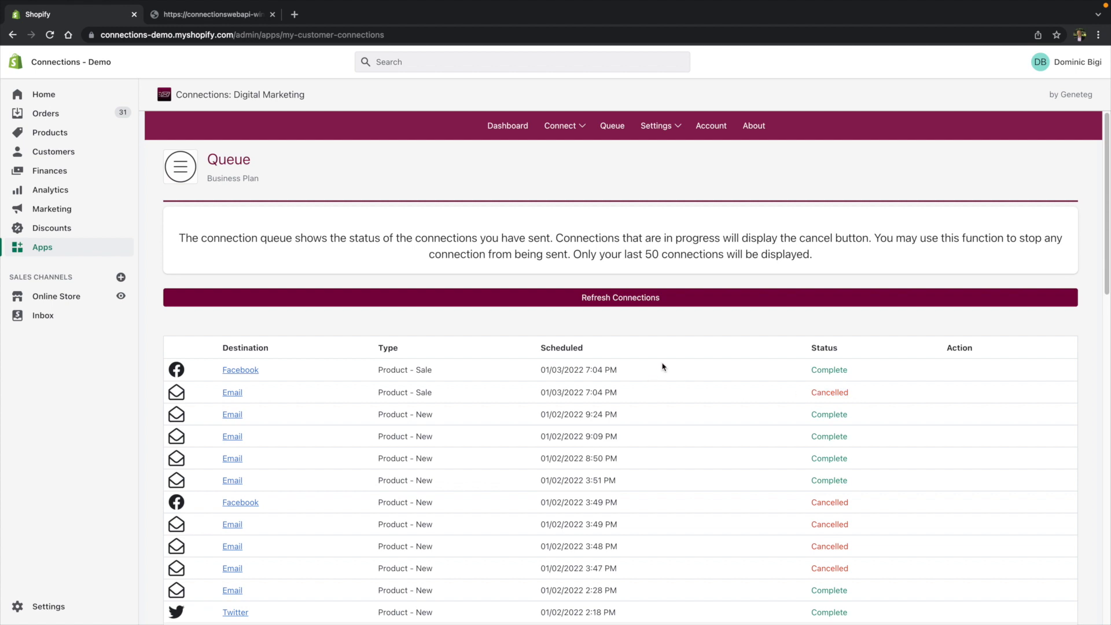